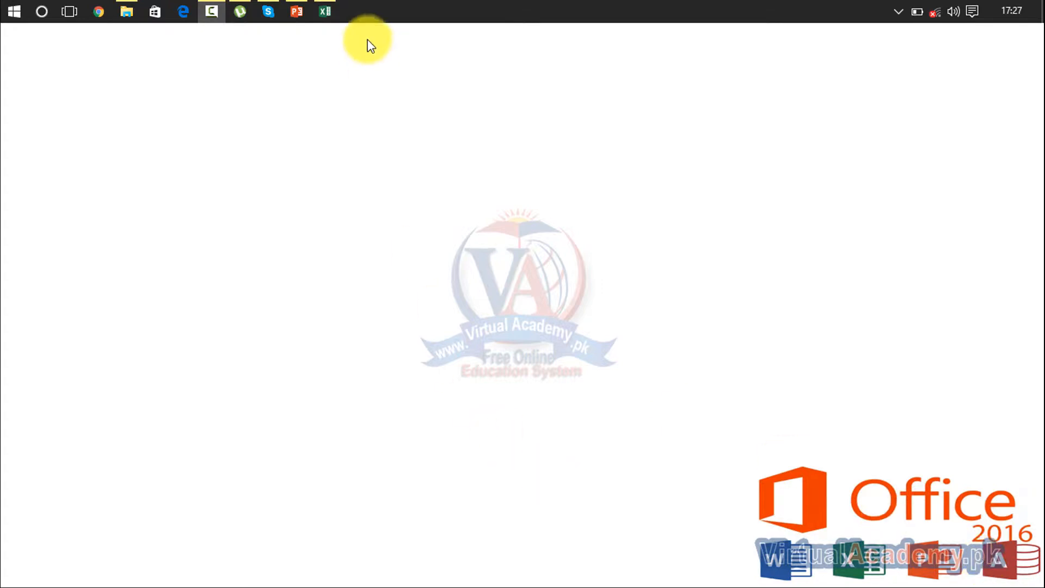
Switch to the Book1 workbook in Excel
click(324, 7)
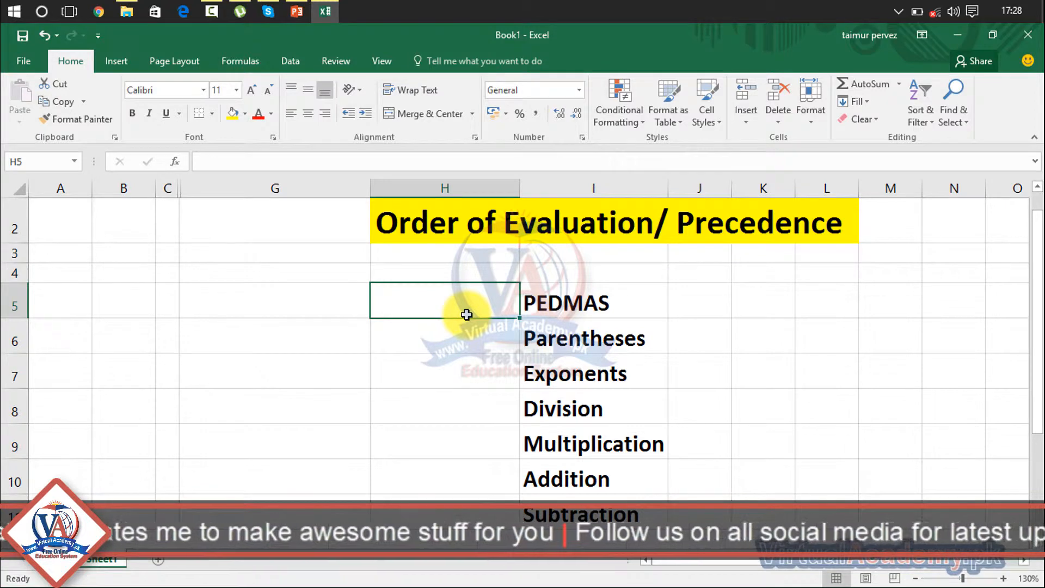
text(=)
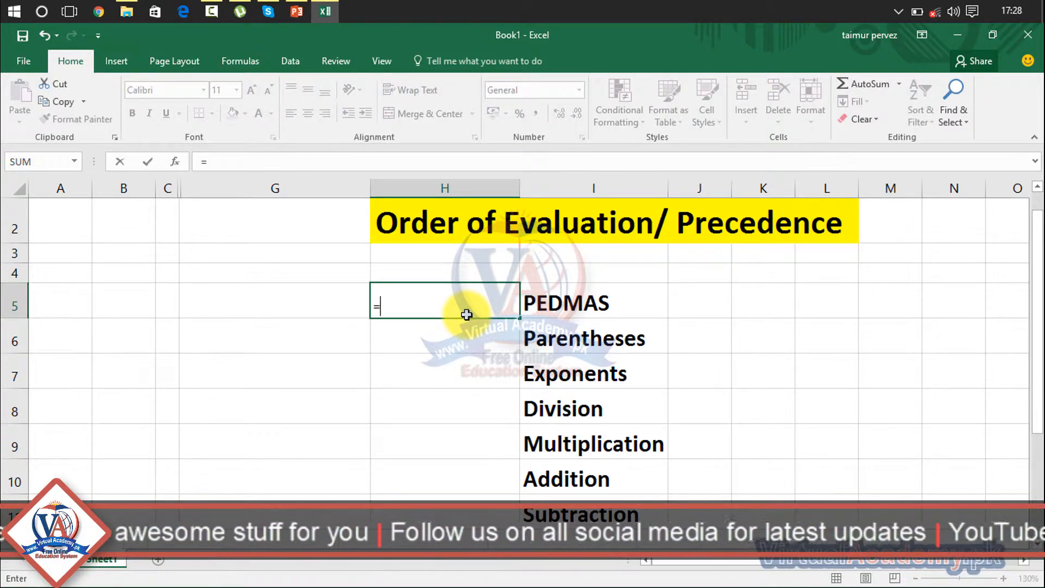
key(BackSpace)
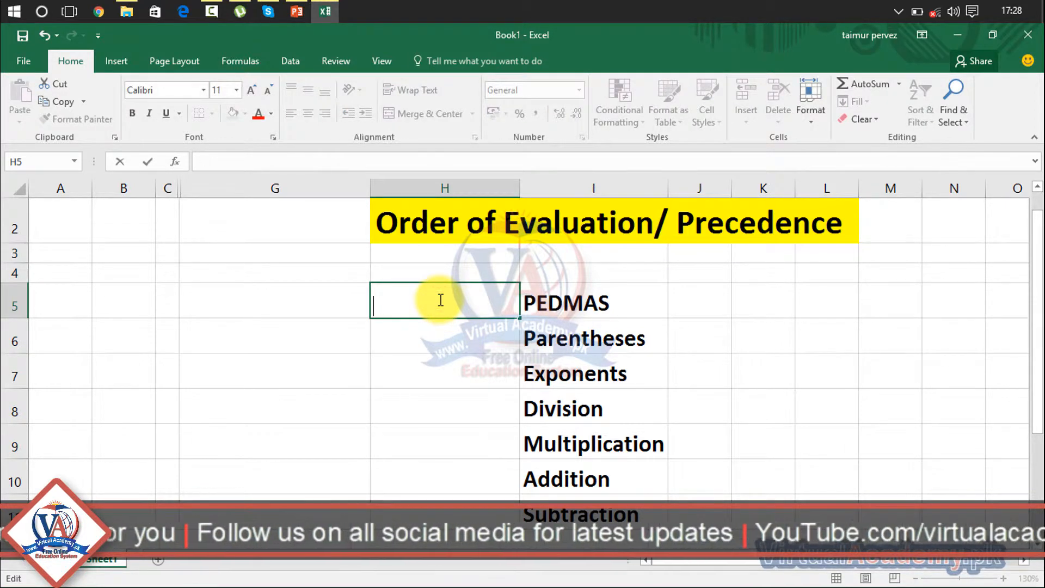
click(439, 324)
drag(430, 299, 231, 221)
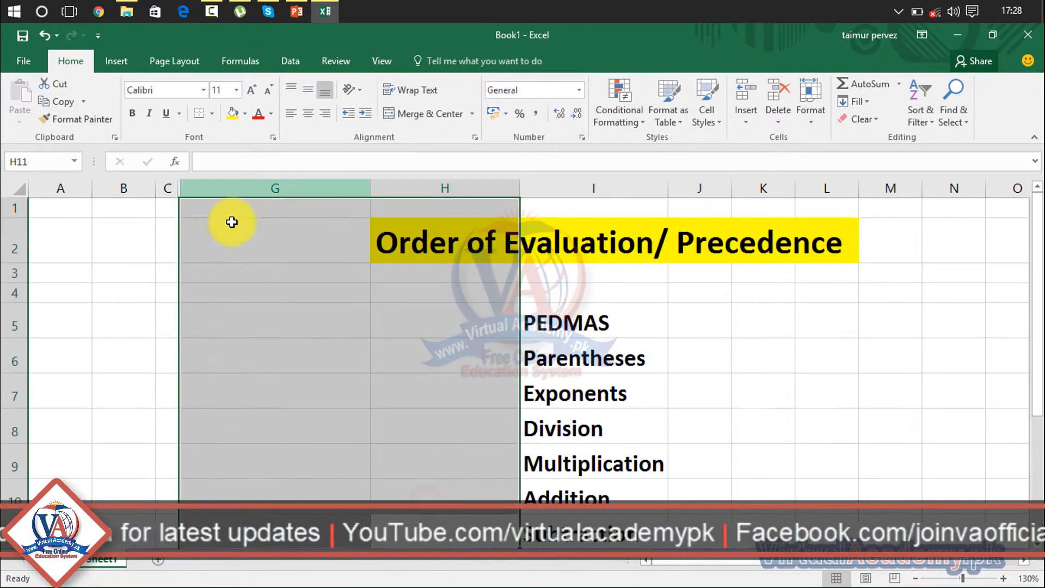
Format the empty column H cells beside the PEDMAS list, from H5 downward, as bold with a font size of 20
click(421, 381)
drag(434, 320, 431, 492)
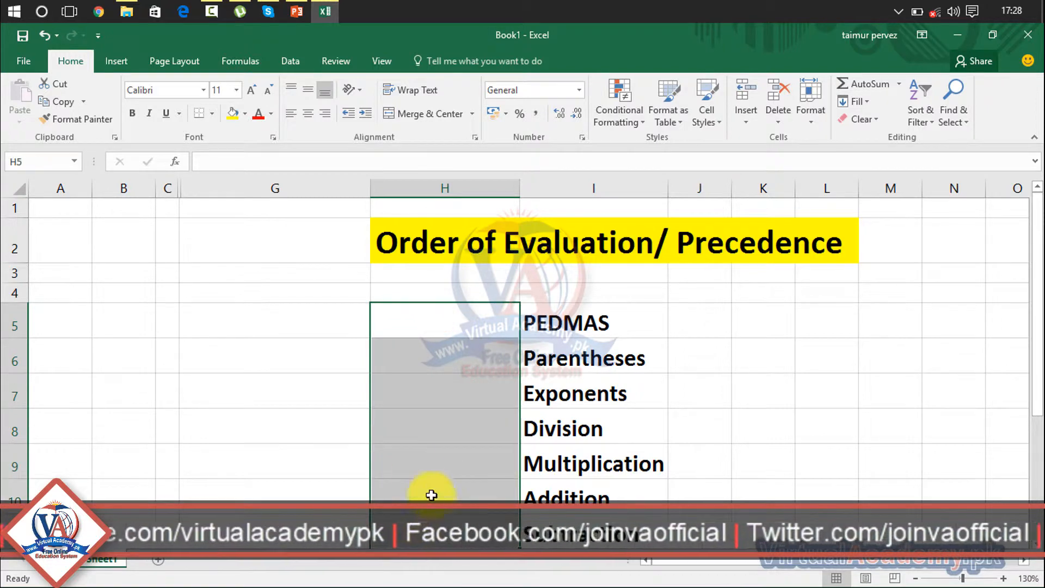
click(125, 113)
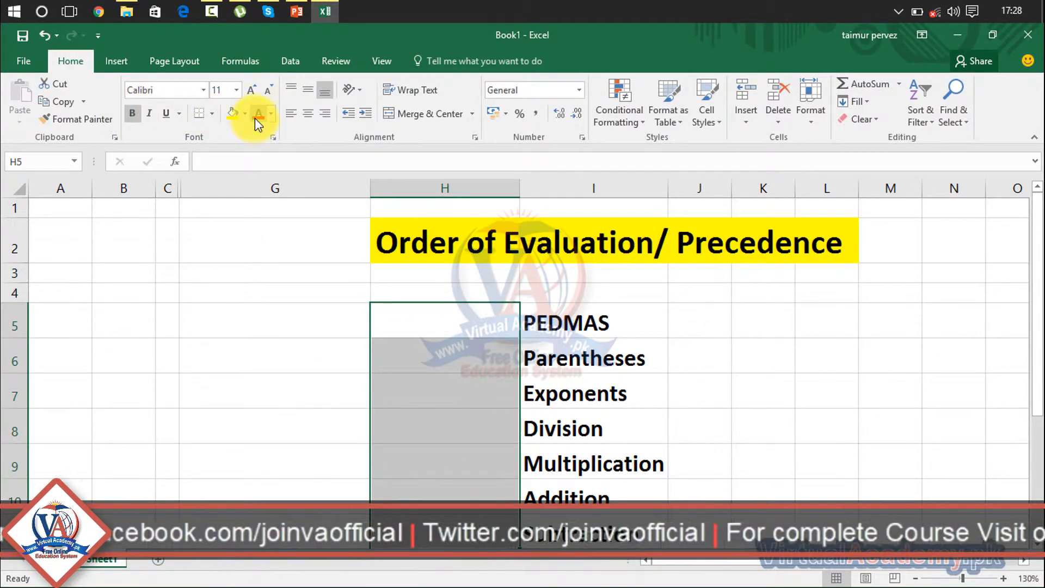
click(249, 84)
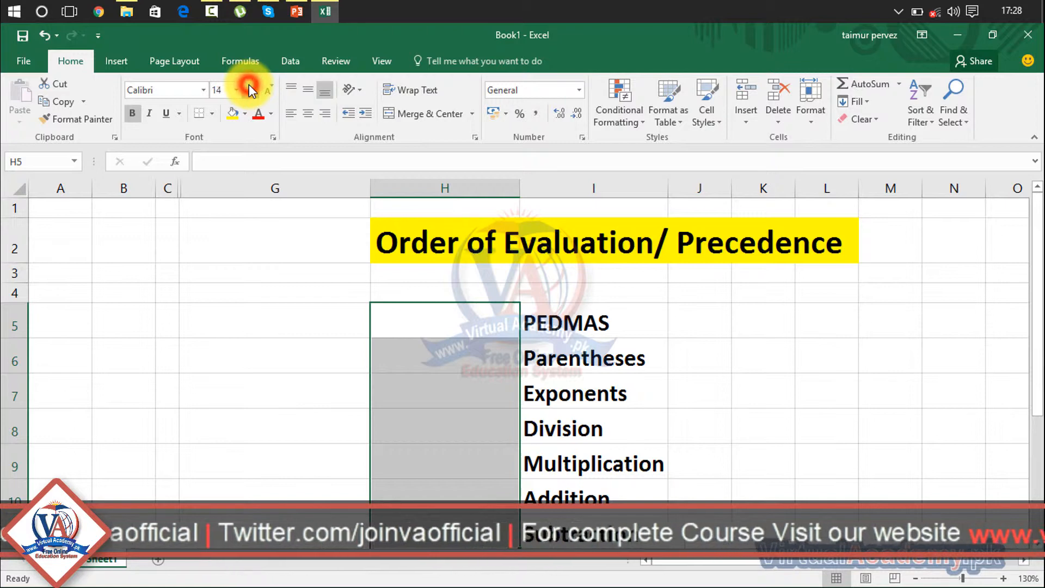
click(249, 84)
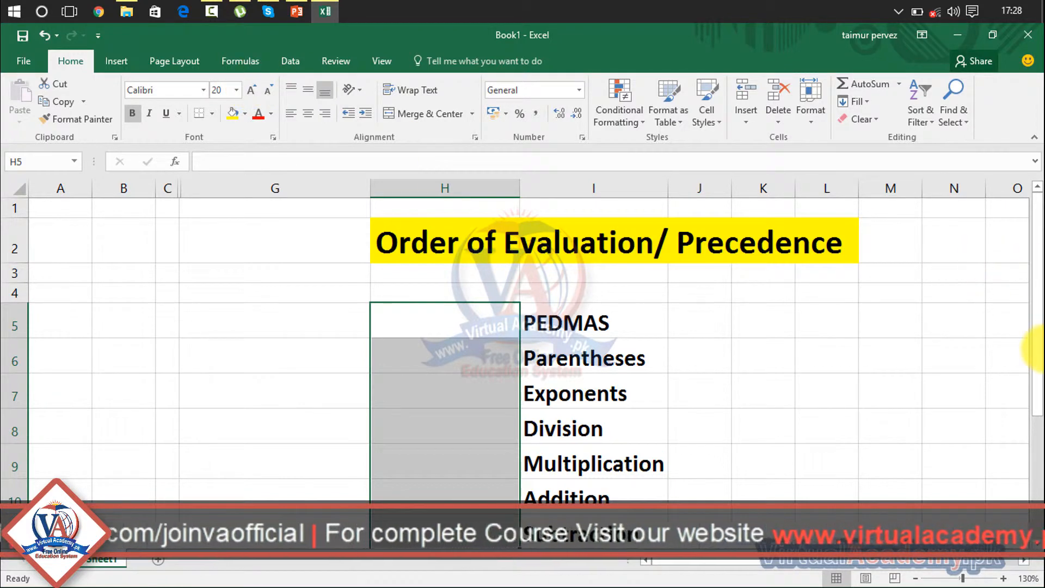
Write the formula =2+2*2 in cell H5, leaving the cell in entry mode
drag(1039, 349, 1039, 366)
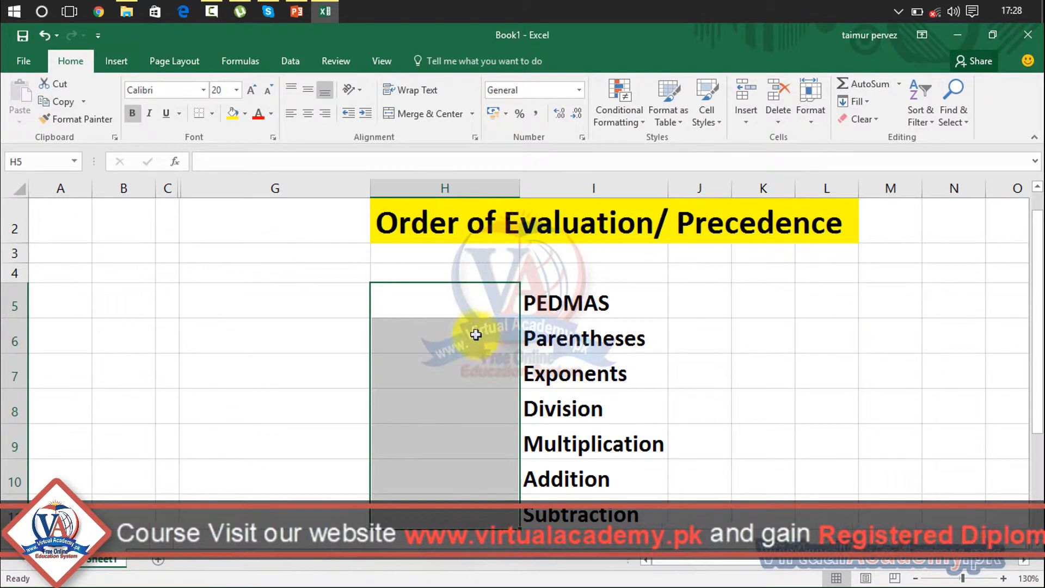
click(463, 316)
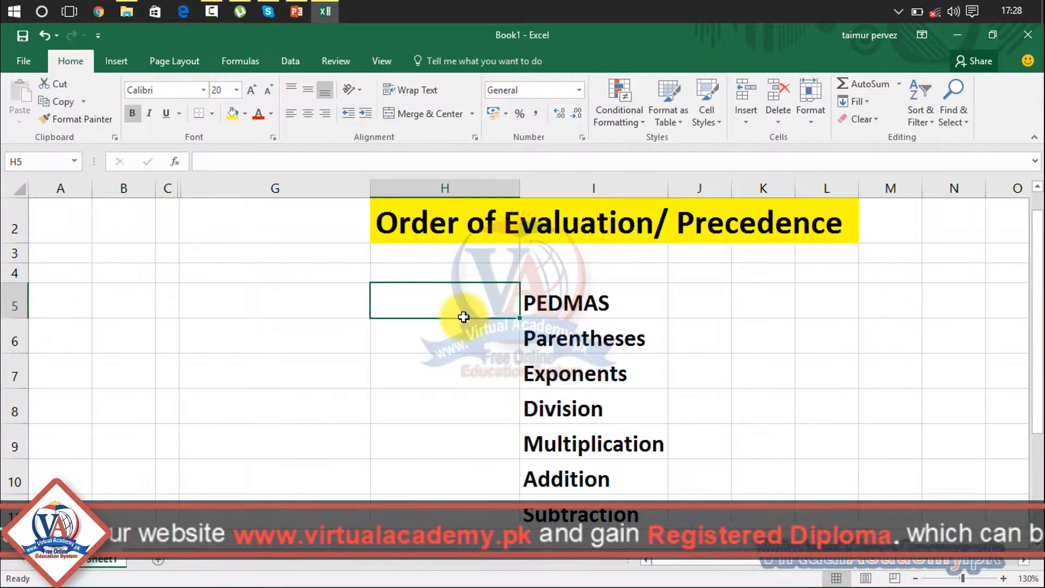
text(=)
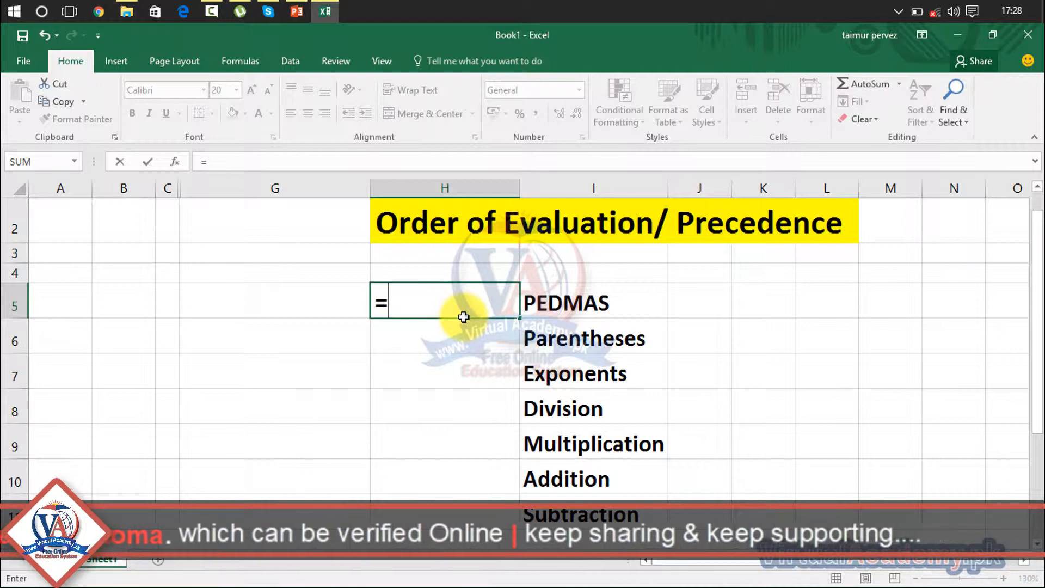
text(2+2)
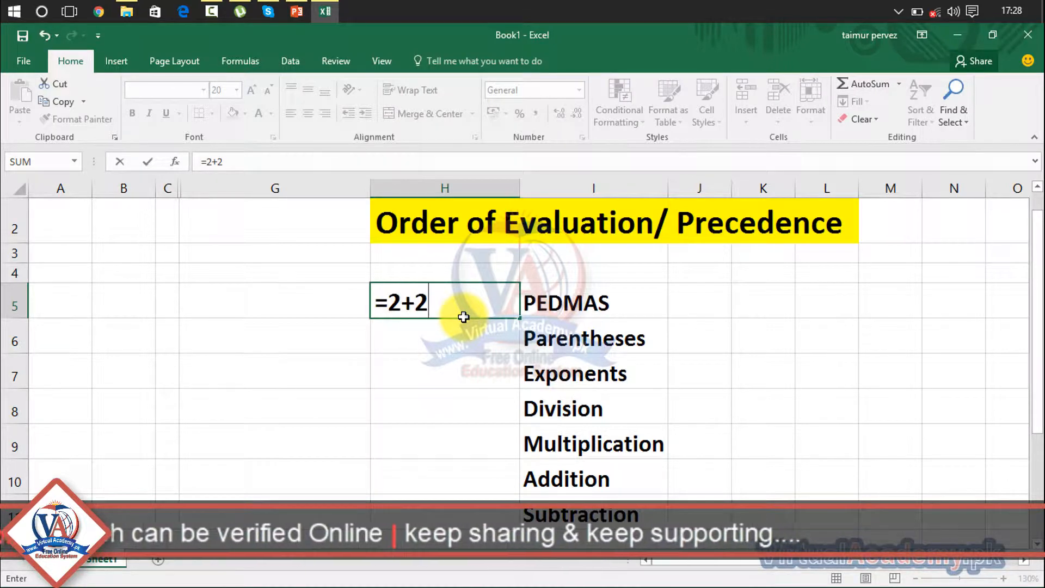
text(8)
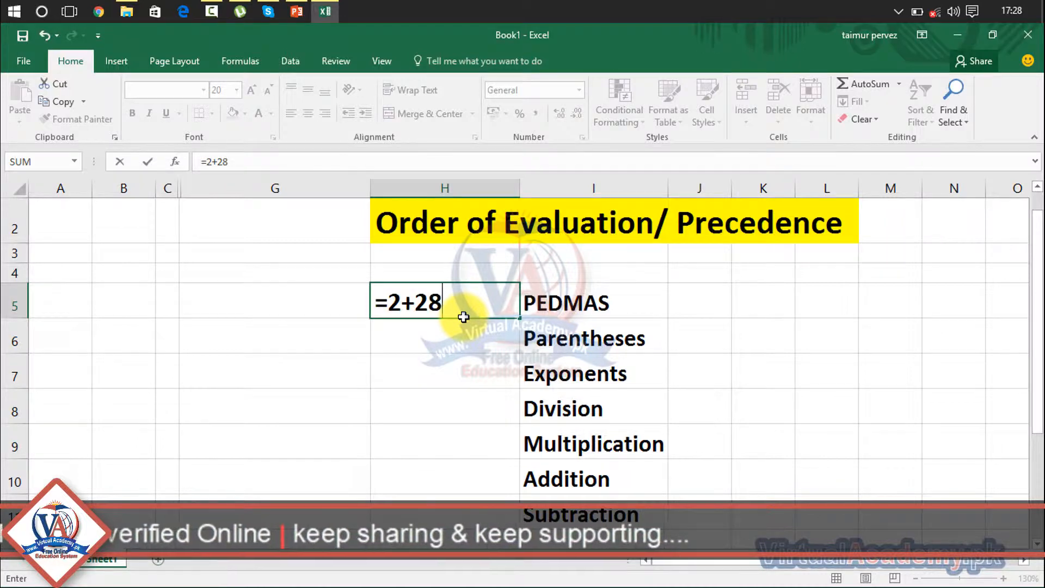
key(BackSpace)
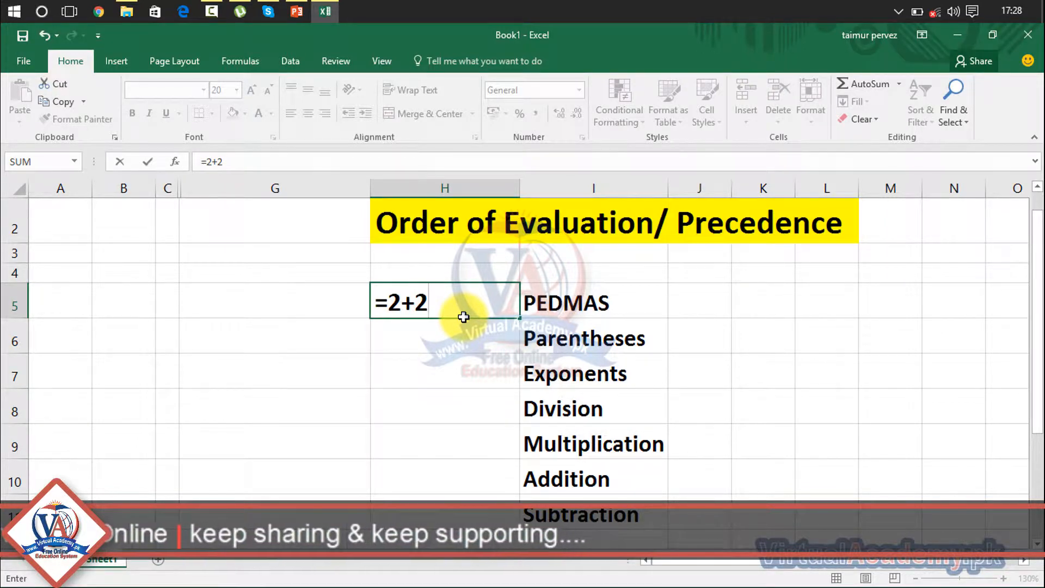
text(*2)
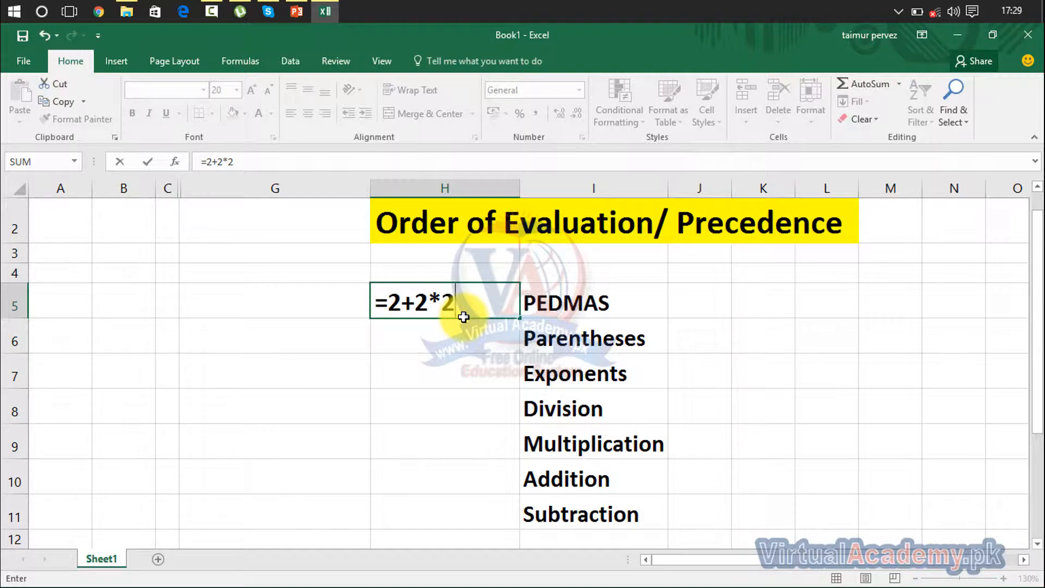
Find and open the Windows On-Screen Keyboard
key(super)
key(super)
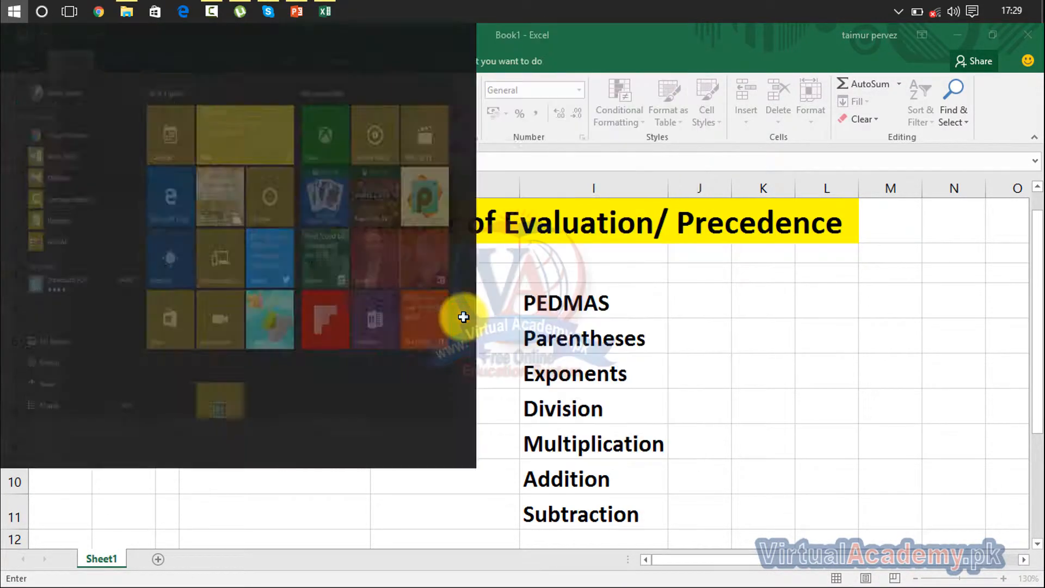
text(onsc)
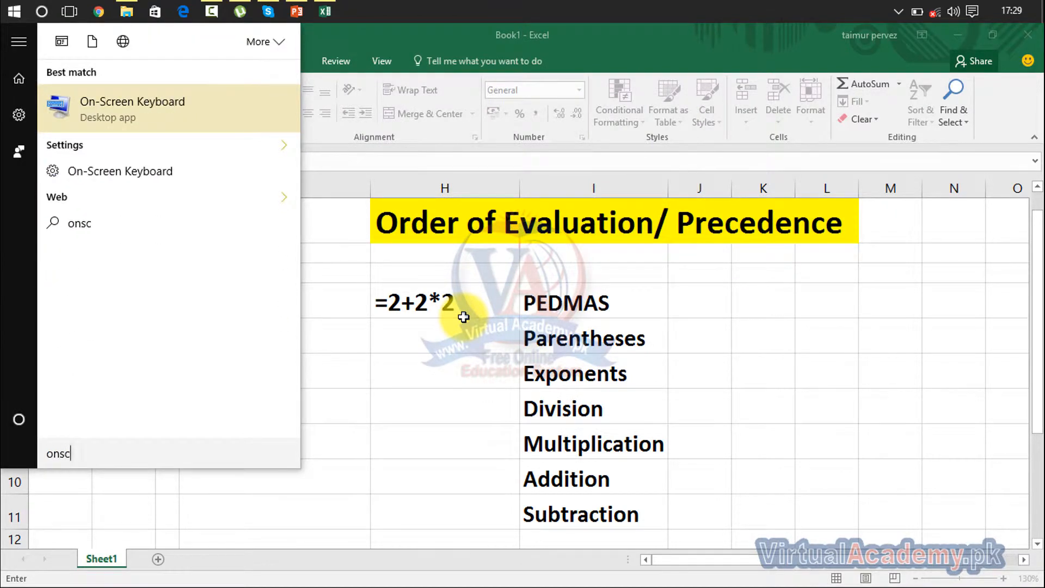
key(Return)
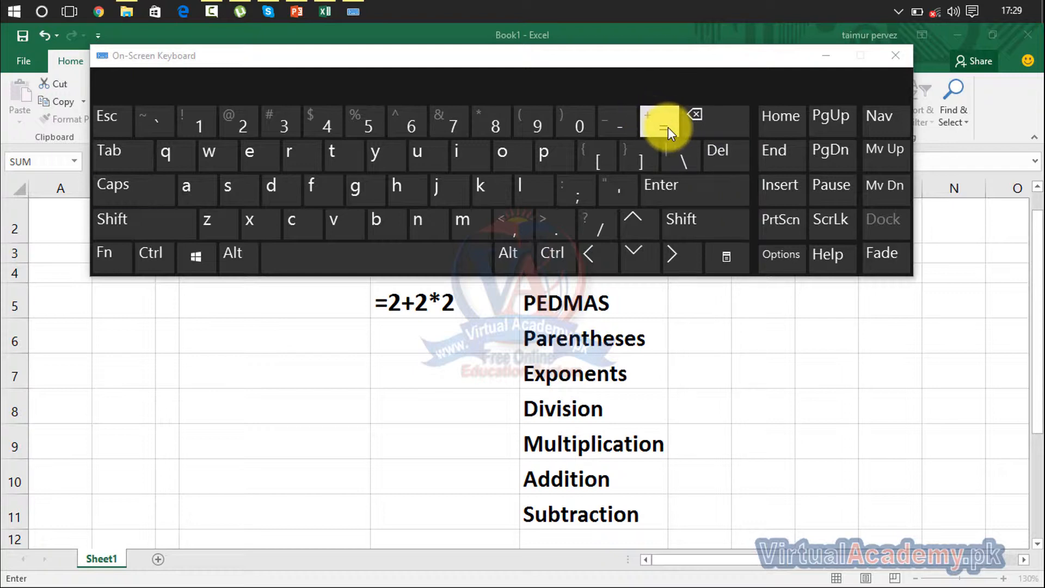
Examine where the plus, minus, parentheses, asterisk and caret symbols are on the On-Screen Keyboard, including its shifted layout, and close it
key(shift)
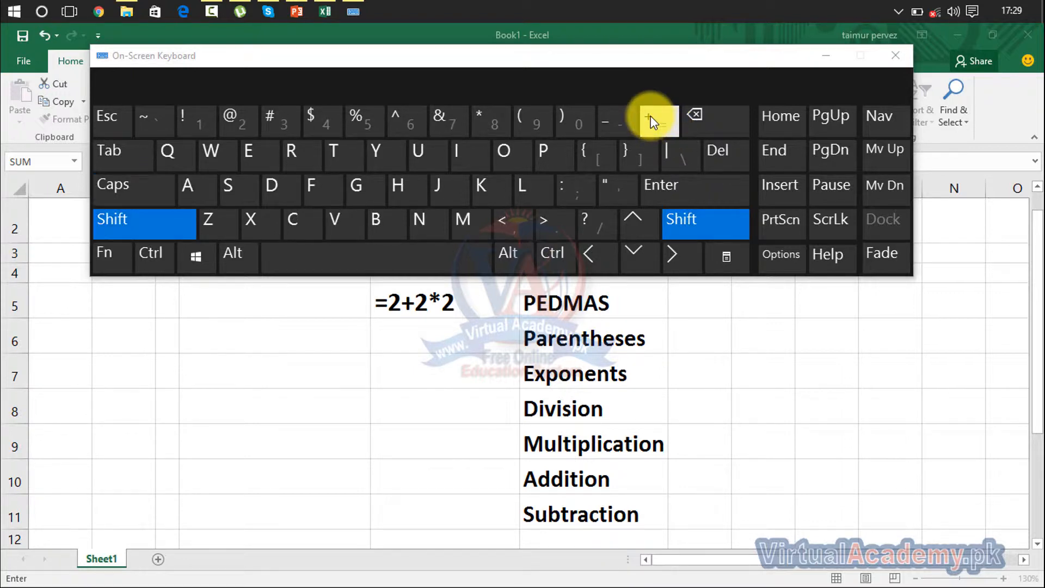
click(651, 116)
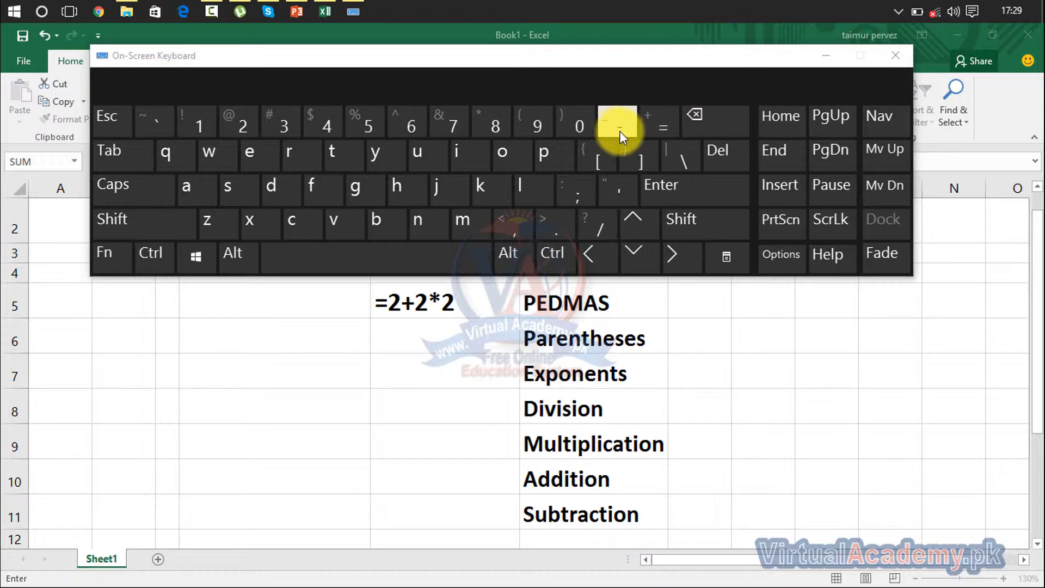
key(shift)
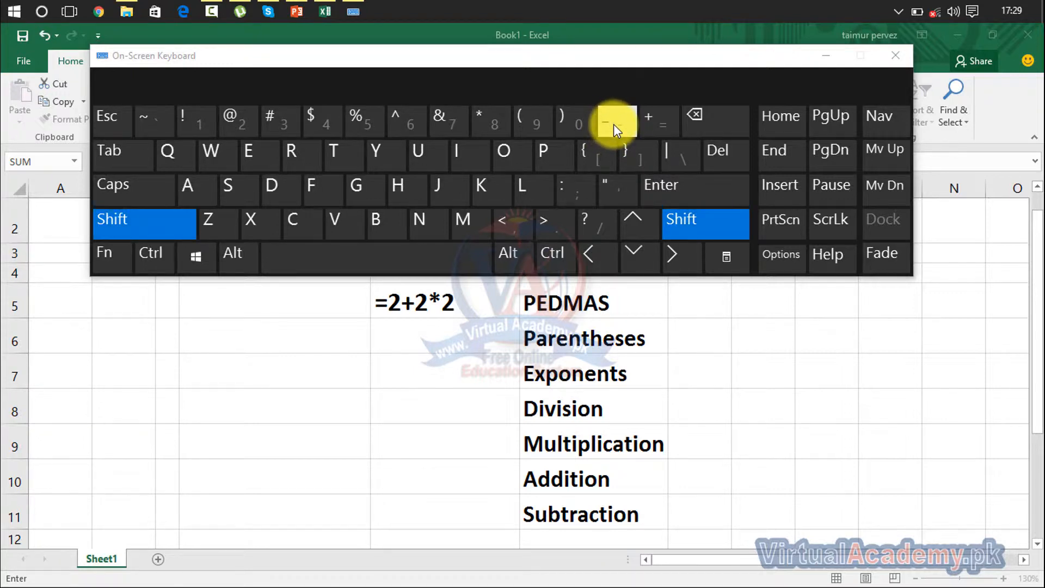
click(613, 124)
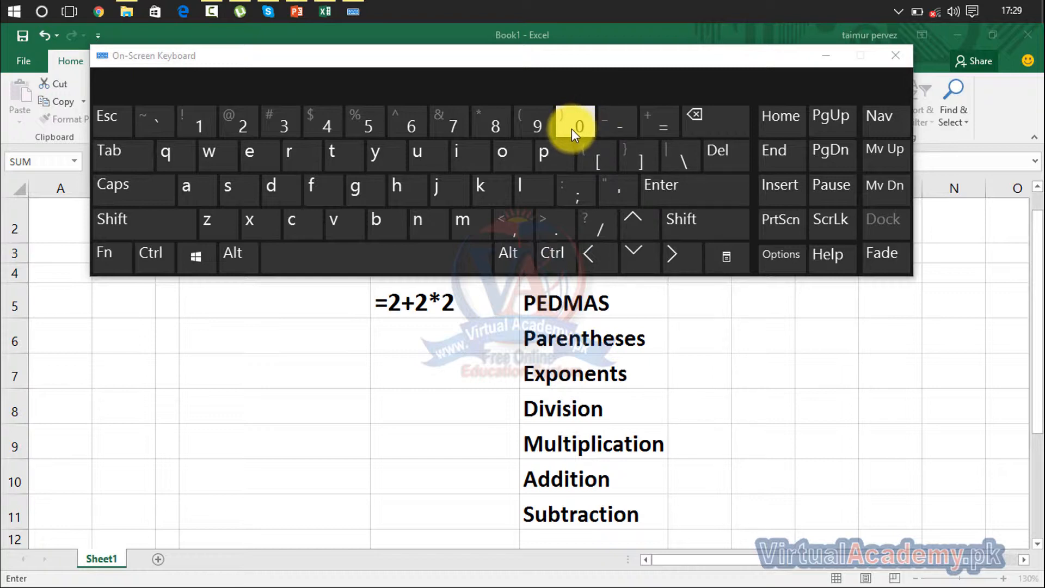
key(shift)
key(shift)
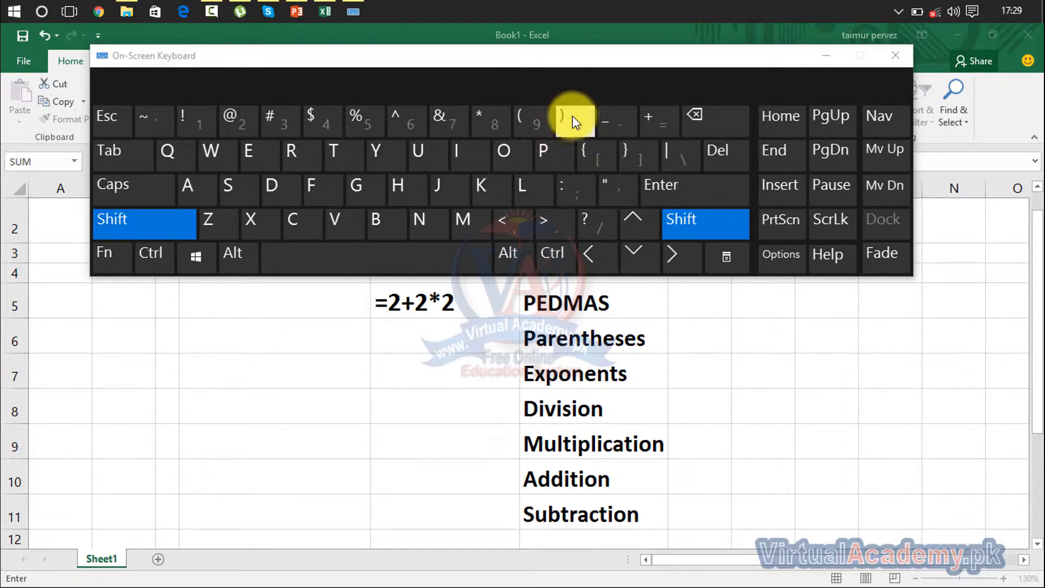
click(538, 124)
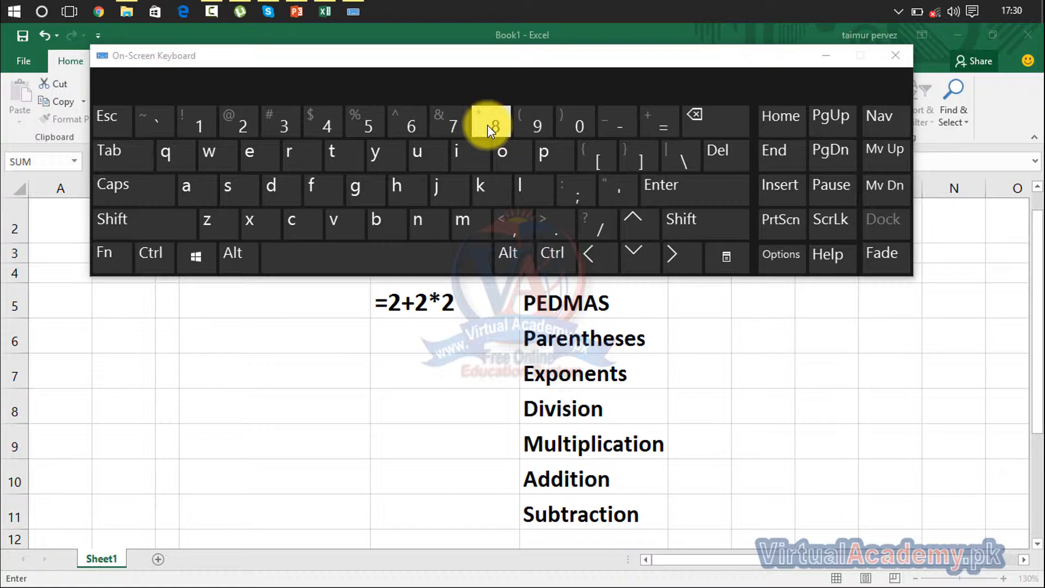
key(shift)
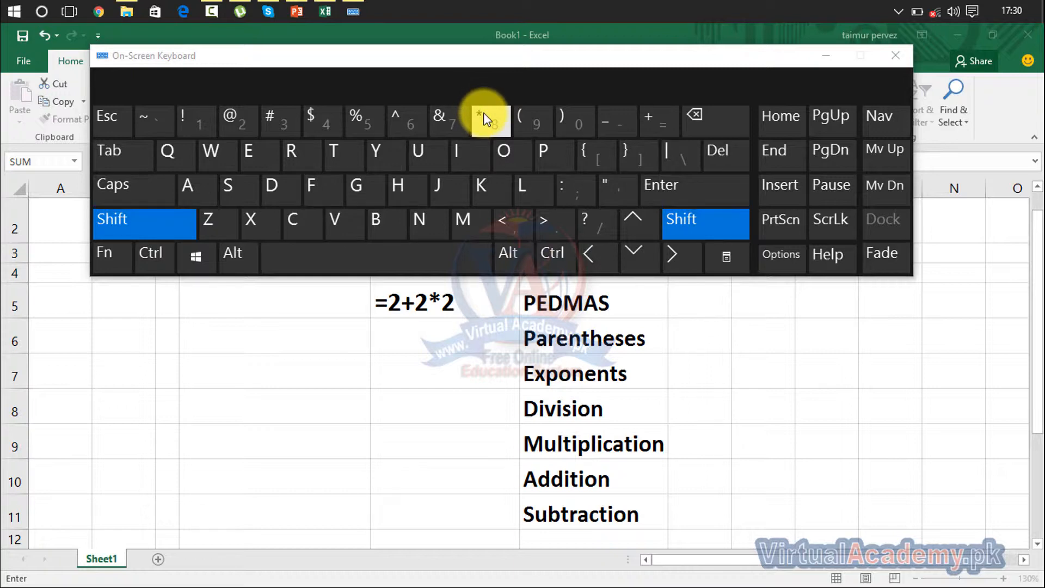
click(485, 119)
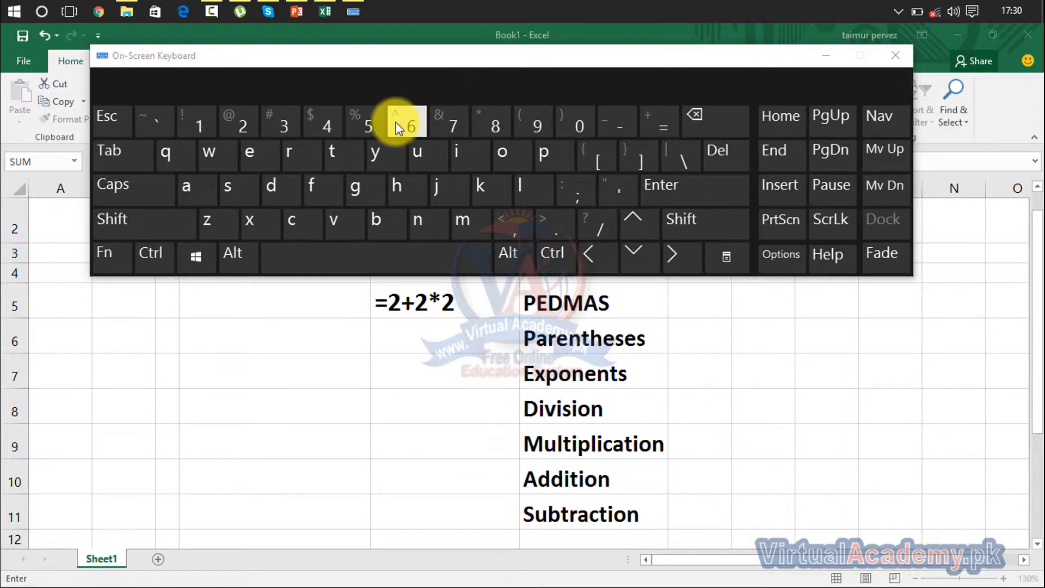
key(shift)
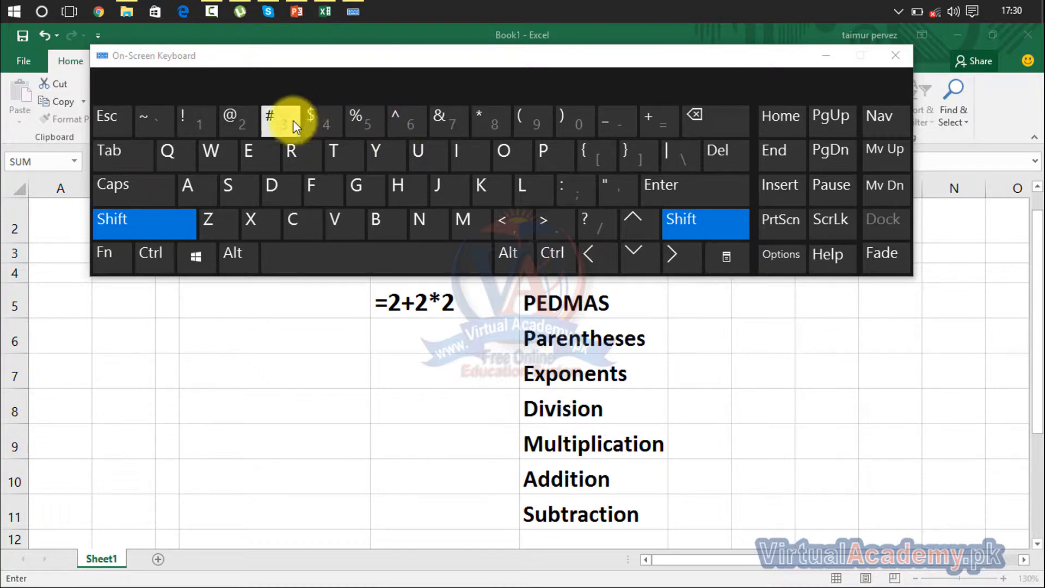
click(243, 117)
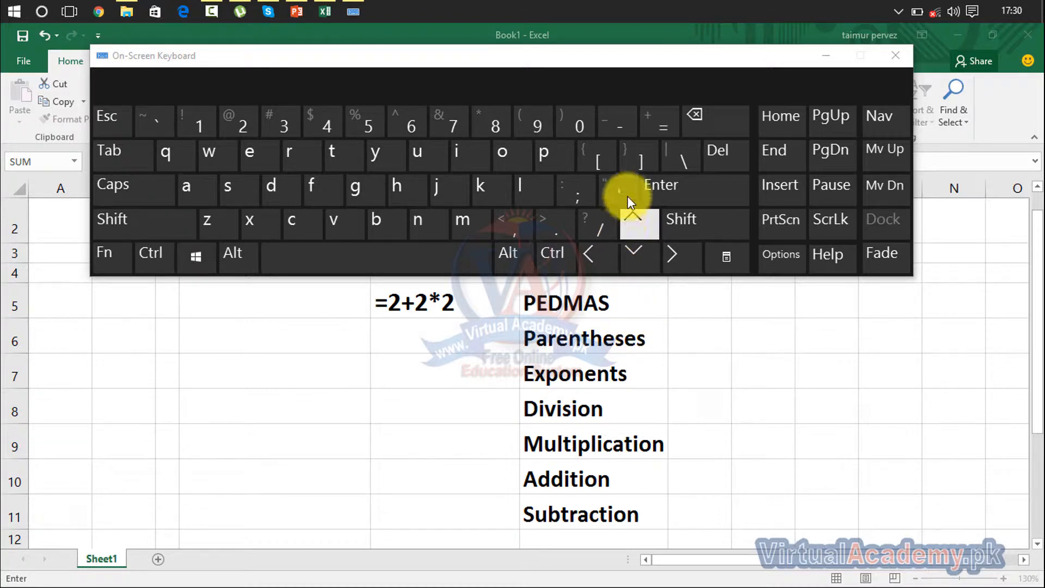
key(shift)
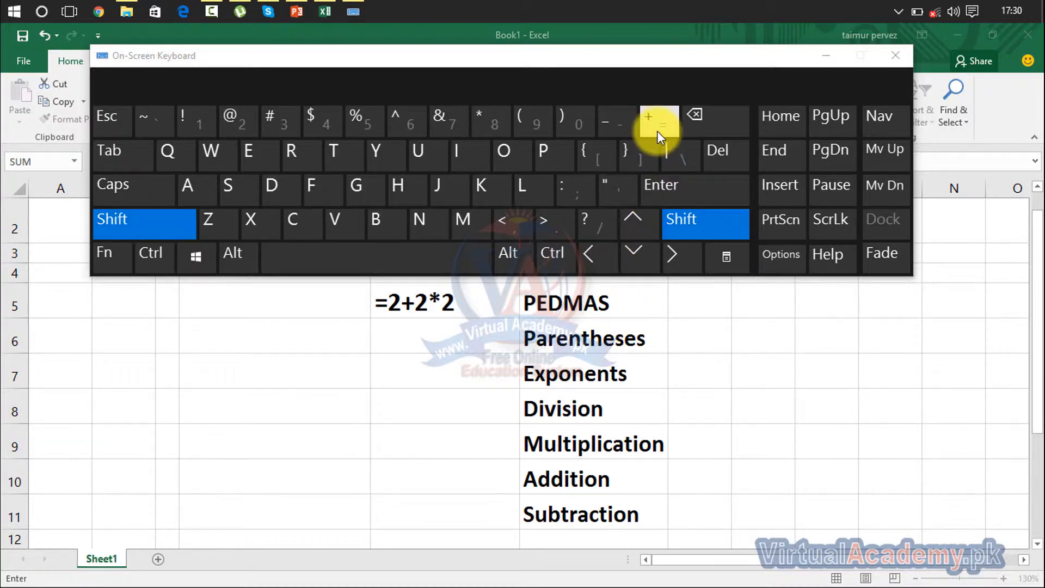
click(600, 133)
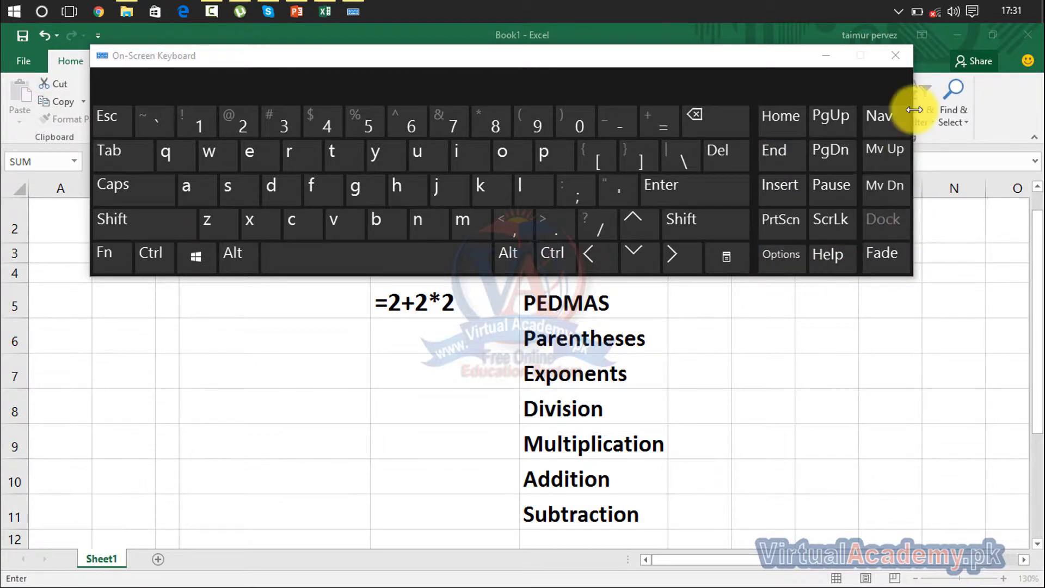
click(897, 57)
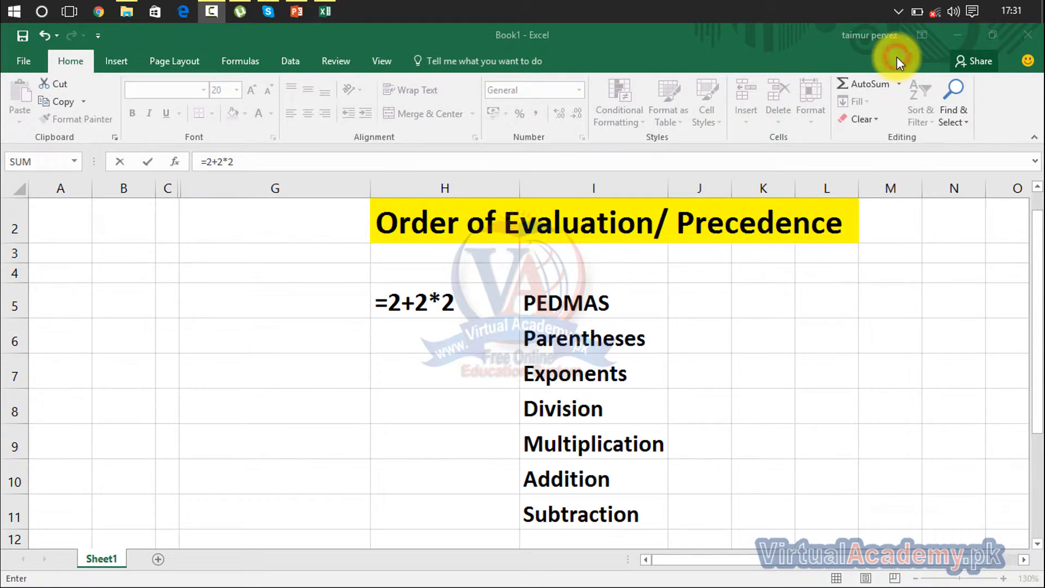
Examine the formula in cell H5 by highlighting the 2+2 part and the whole expression 2+2*2
click(473, 298)
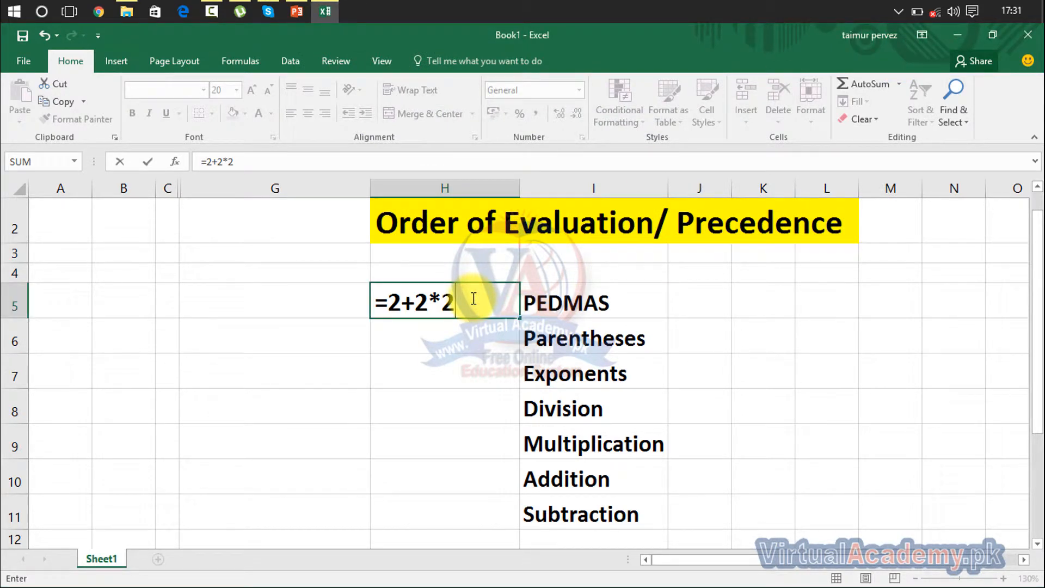
click(391, 305)
drag(391, 305, 430, 303)
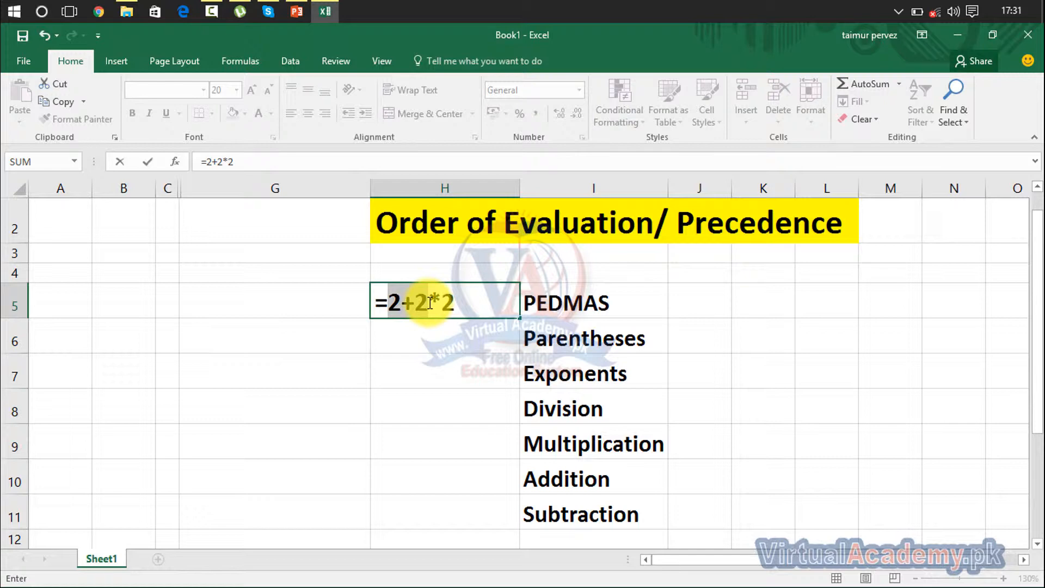
drag(431, 303, 457, 301)
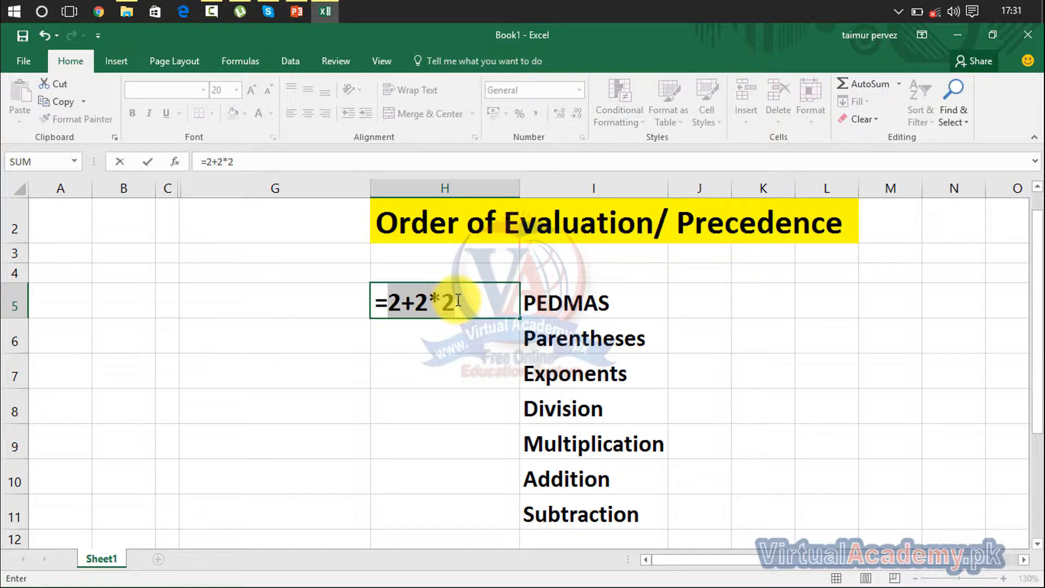
click(442, 301)
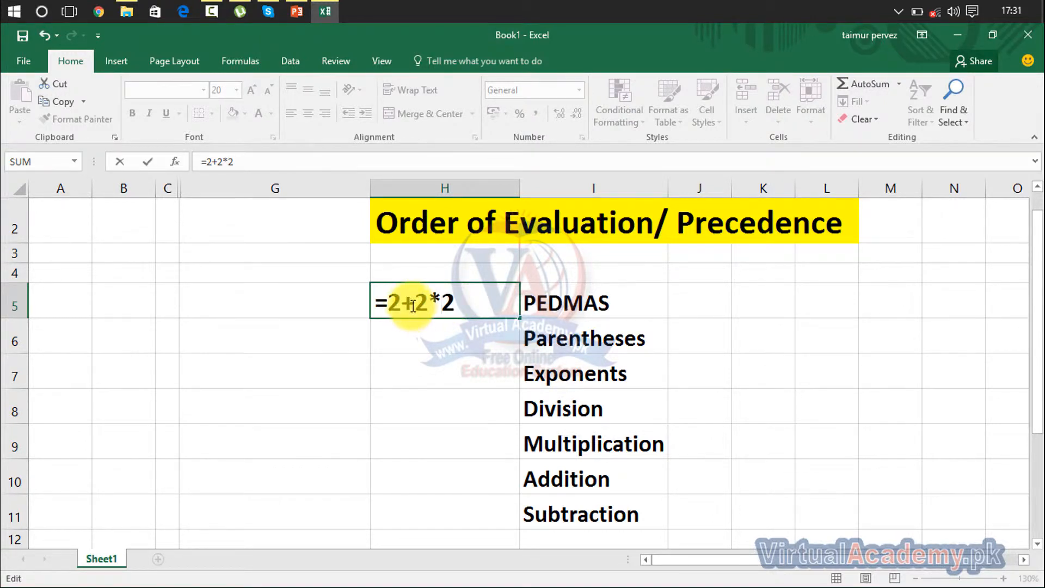
Examine the formula in cell H5 by highlighting the multiplication sign, the 2*2 part and the whole expression 2+2*2
drag(444, 302, 432, 301)
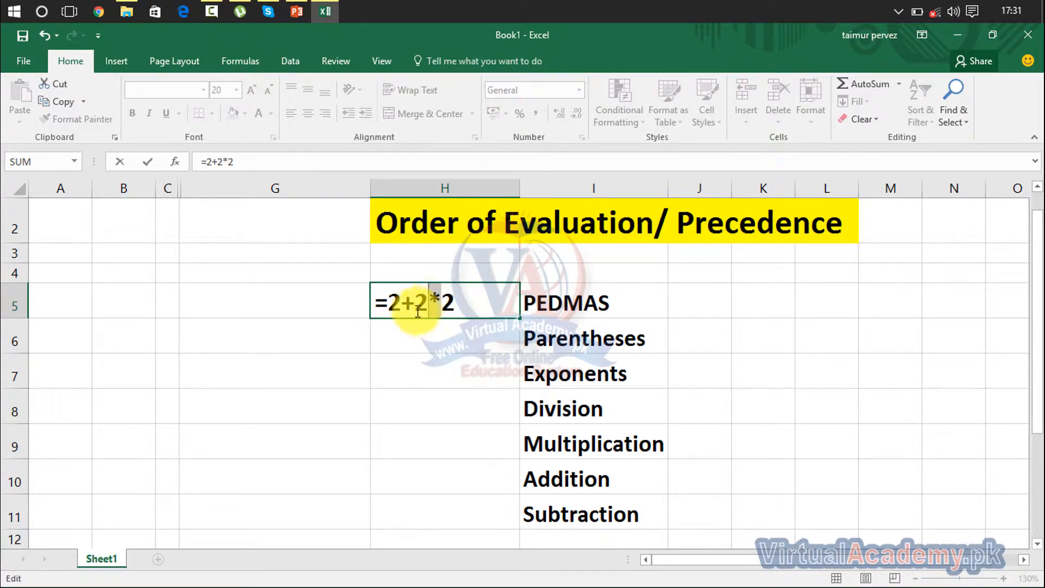
click(413, 306)
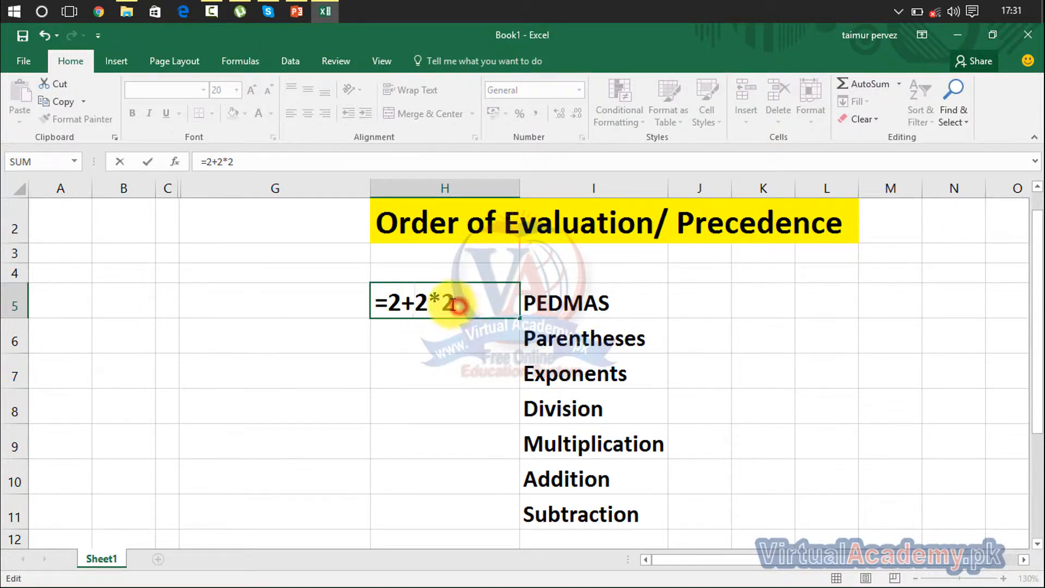
drag(436, 300, 423, 298)
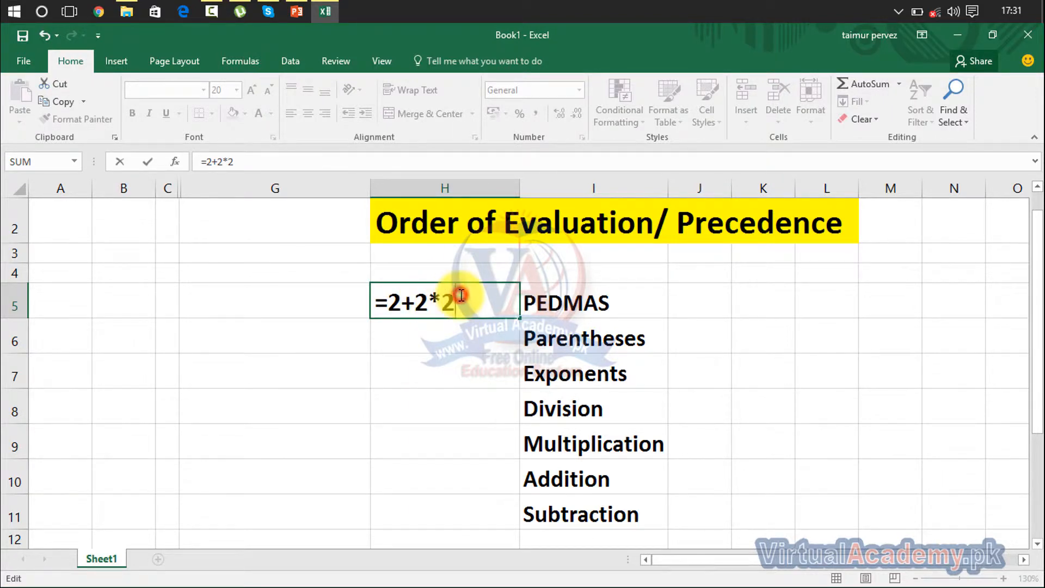
drag(460, 299, 421, 300)
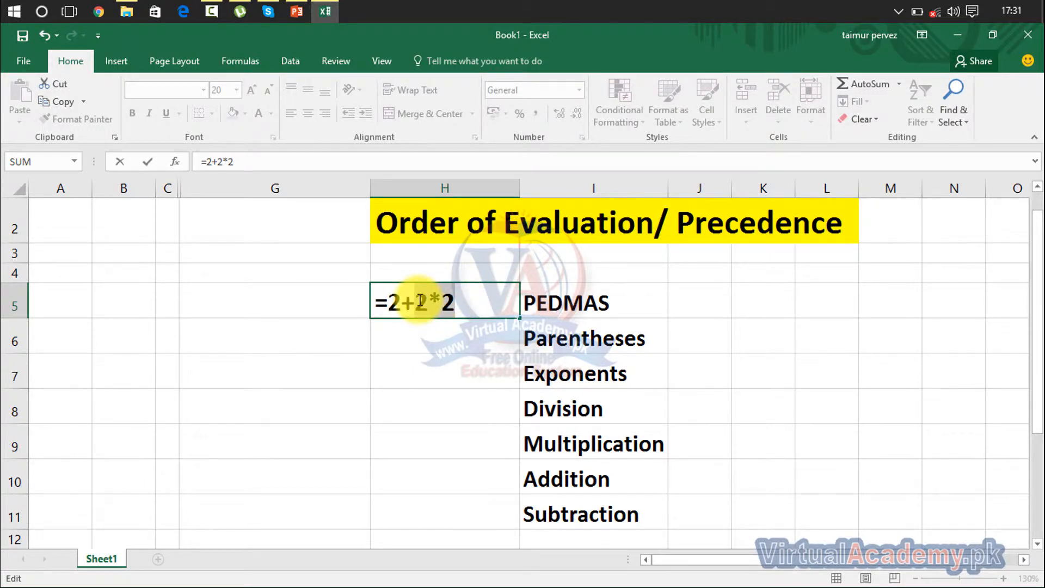
drag(421, 301, 394, 303)
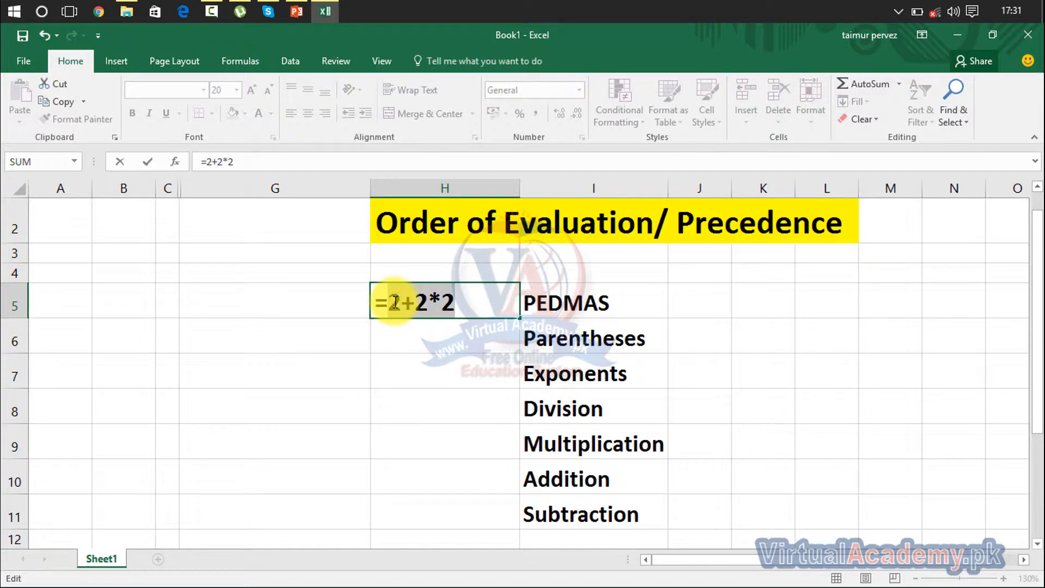
click(395, 303)
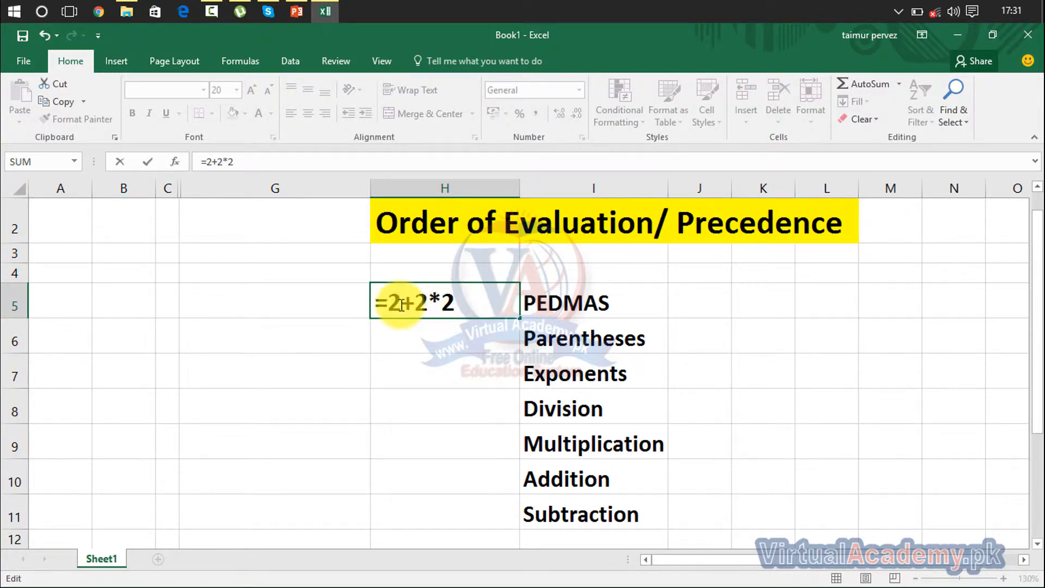
drag(384, 303, 432, 304)
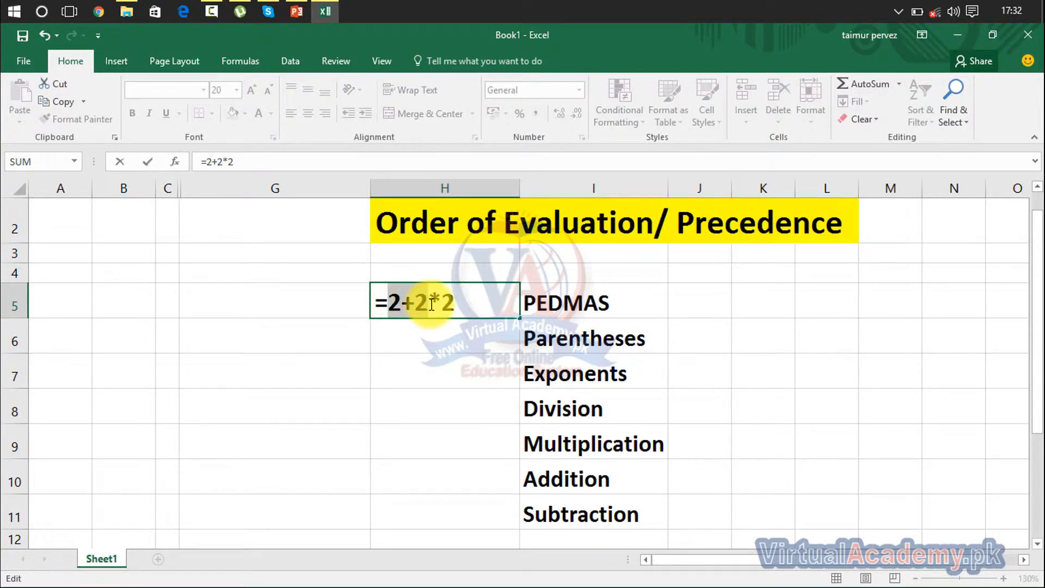
drag(432, 303, 455, 304)
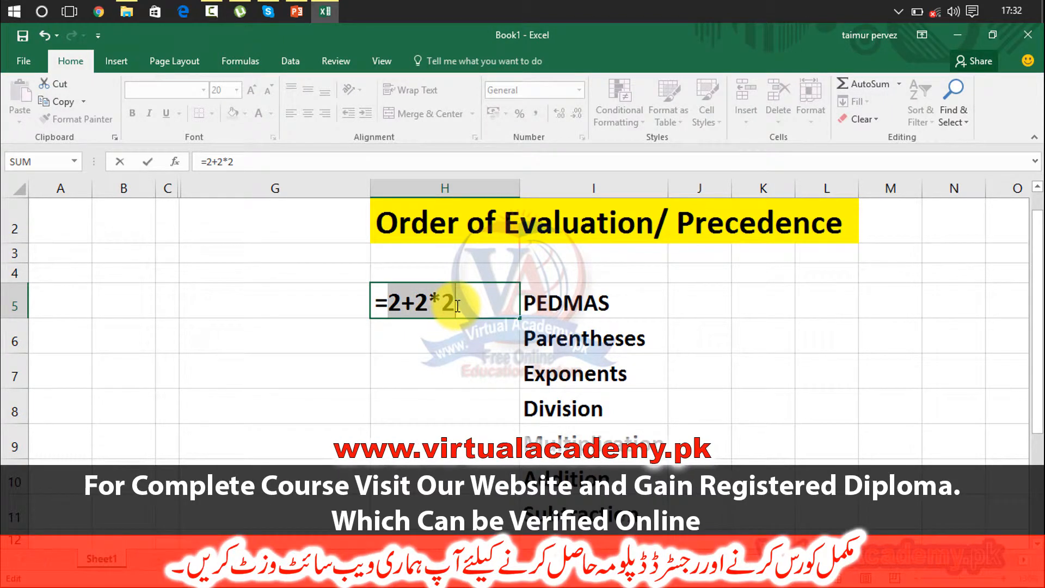
Commit the formula =2+2*2 in cell H5 and select that cell to check its result
click(457, 306)
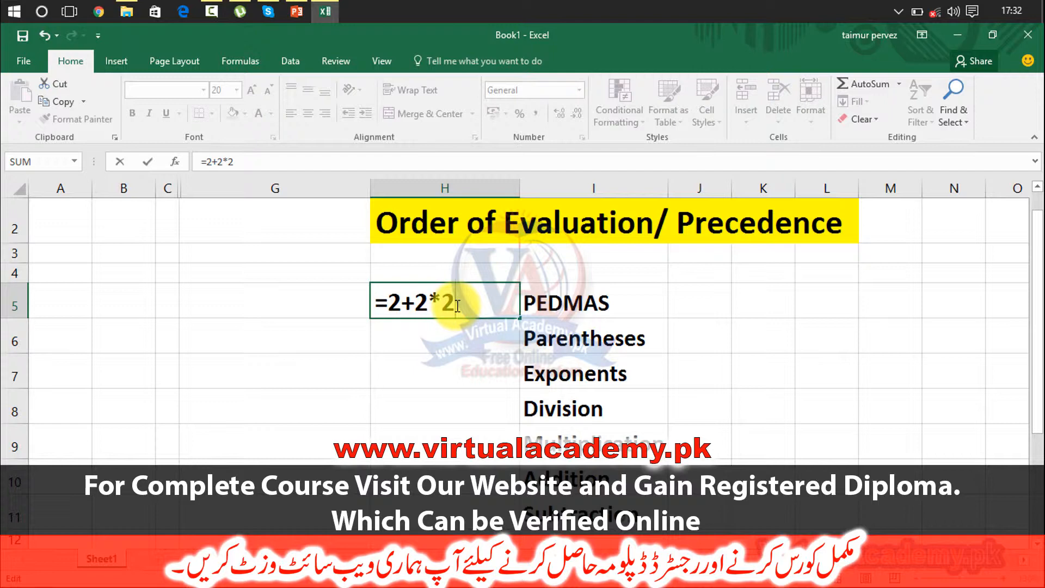
key(Return)
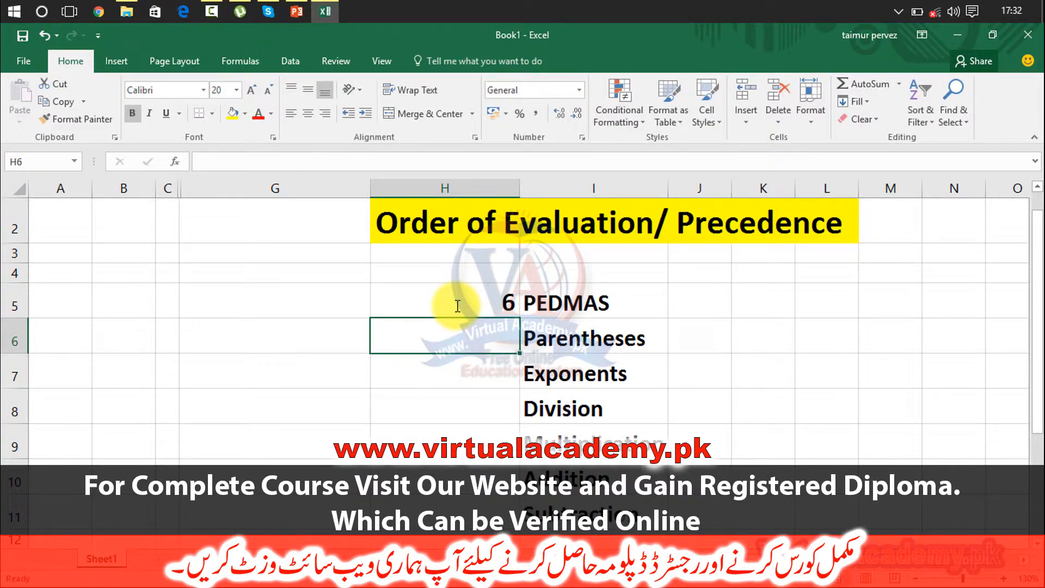
click(457, 337)
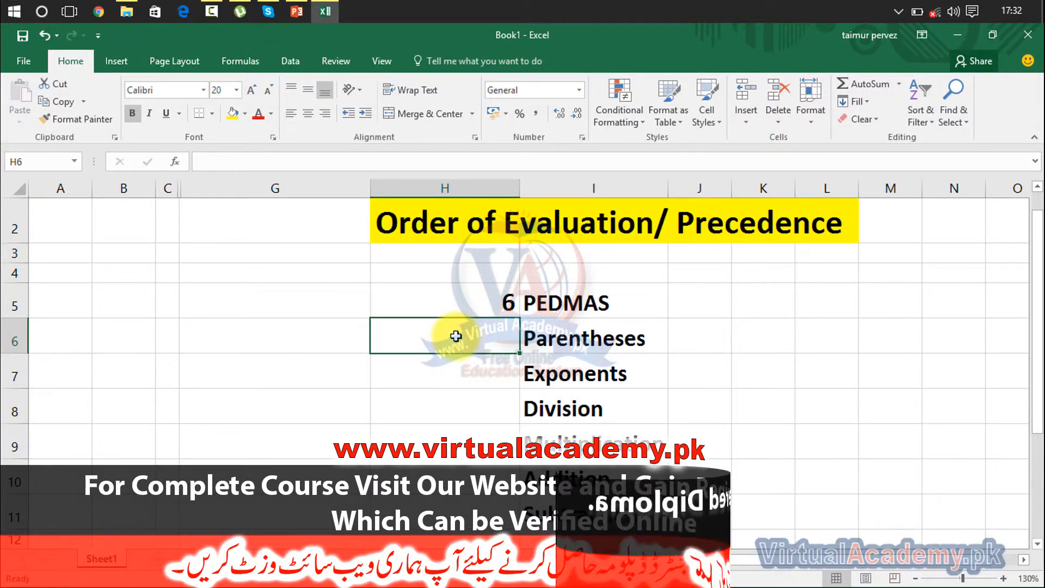
click(473, 304)
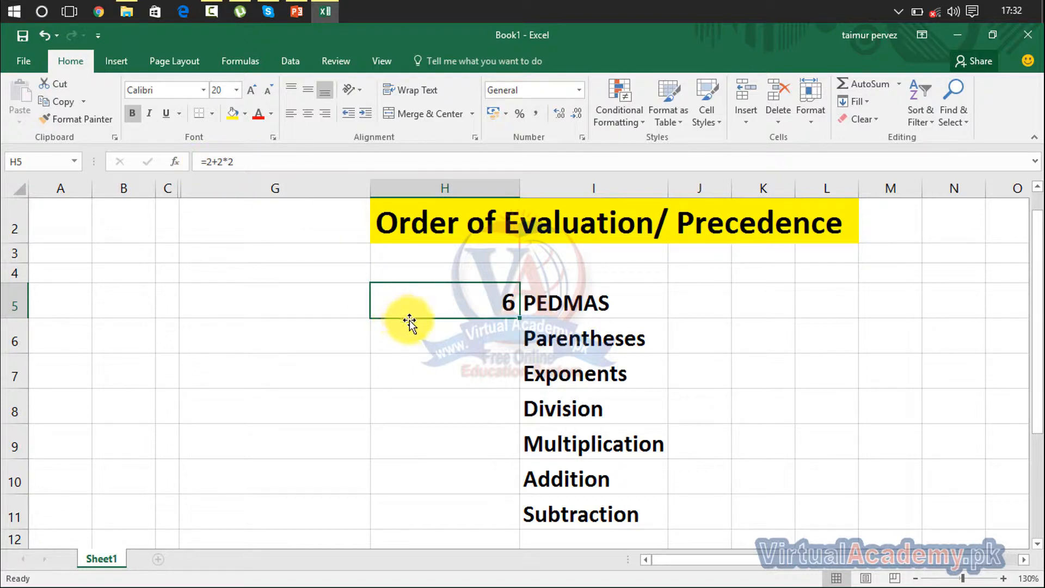
Write the formula =(2+2)*2 in cell H6, leaving the cell in entry mode
click(418, 335)
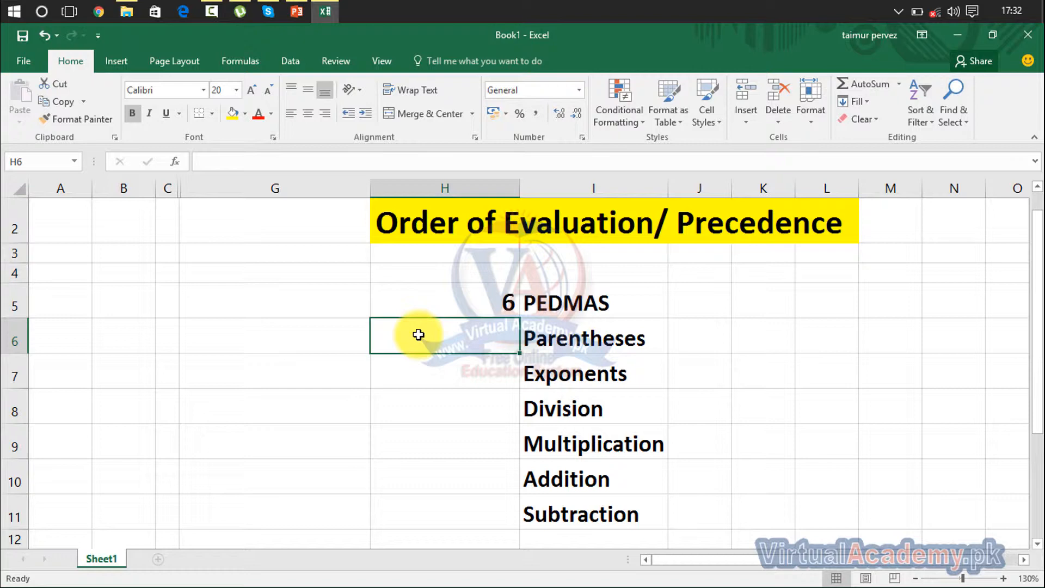
text(=)
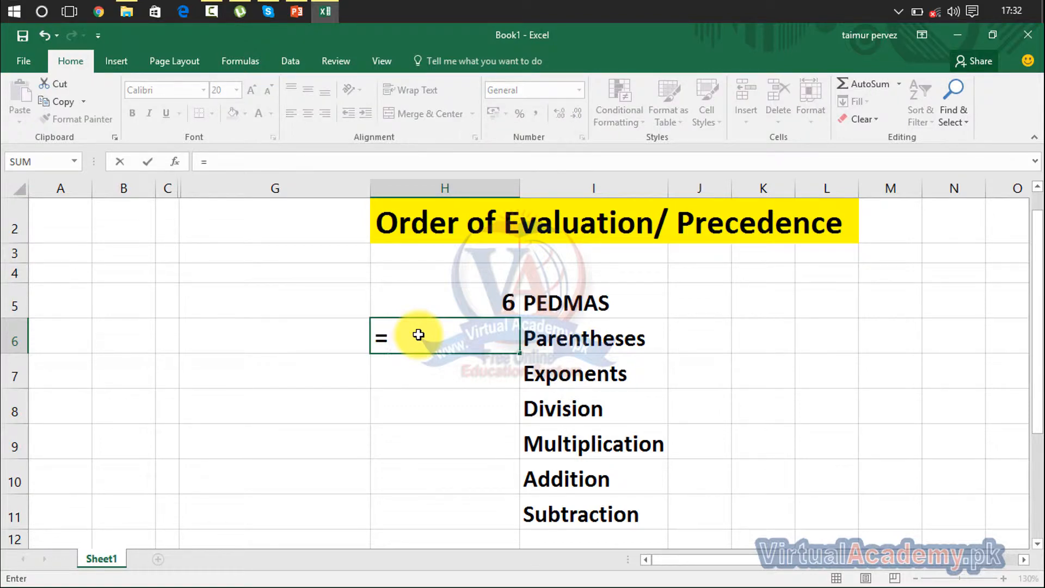
text((2+1)
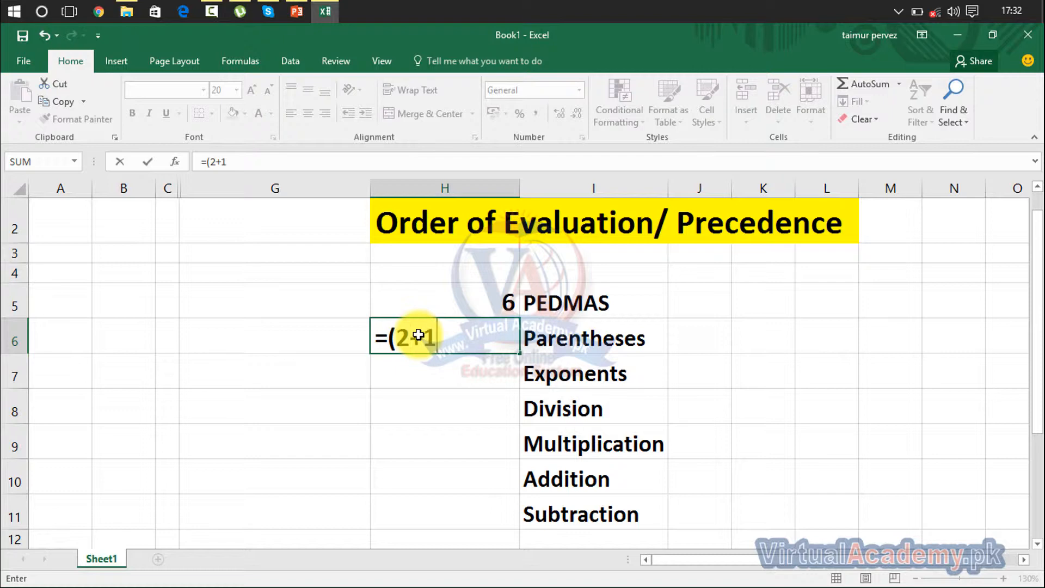
key(BackSpace)
text(2)*2)
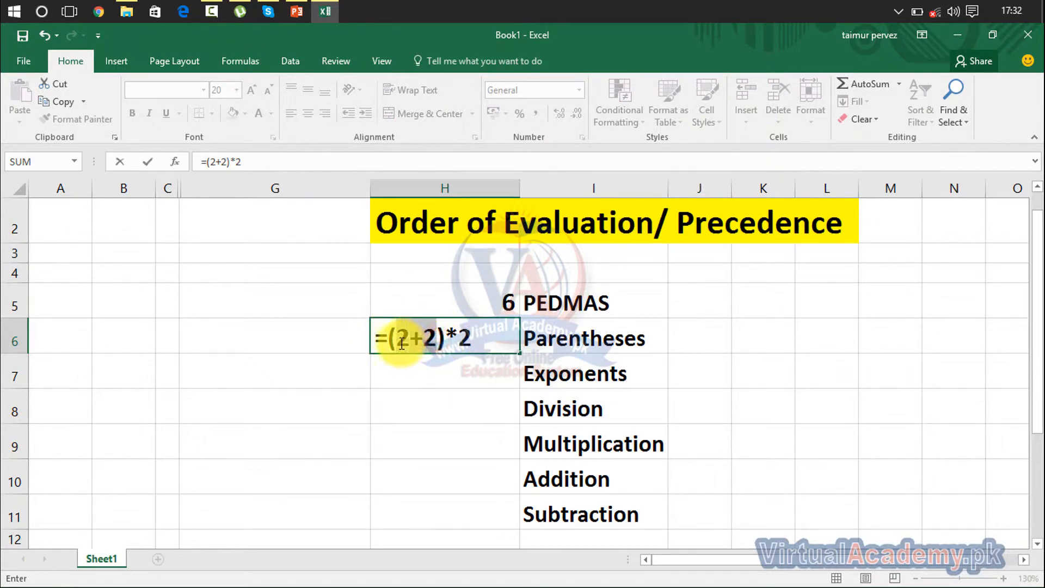
Highlight the parenthesised 2+2 part in cell H6, commit the formula and select the cell to check its result
drag(395, 340, 438, 341)
click(460, 342)
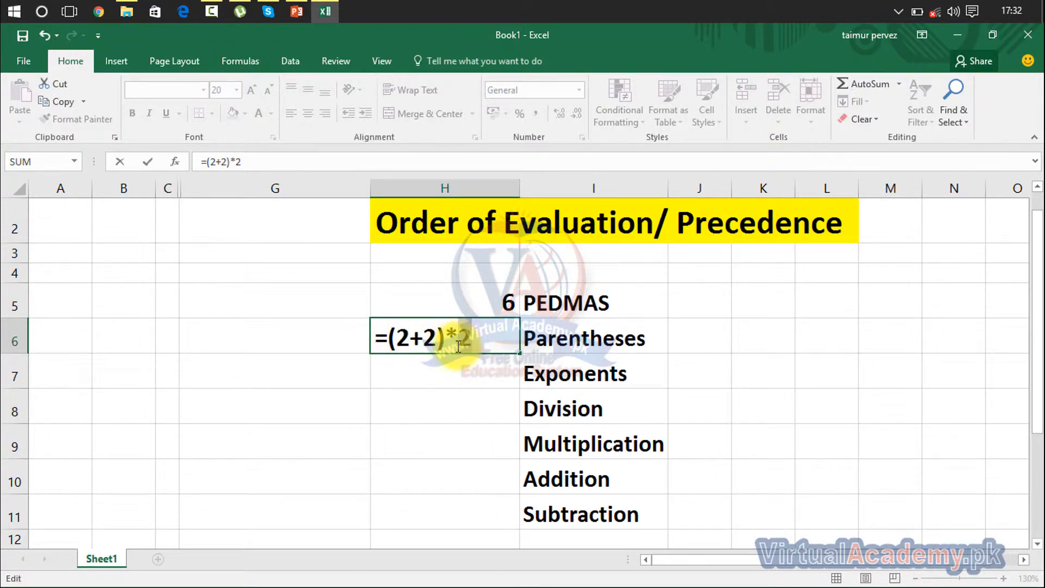
click(434, 339)
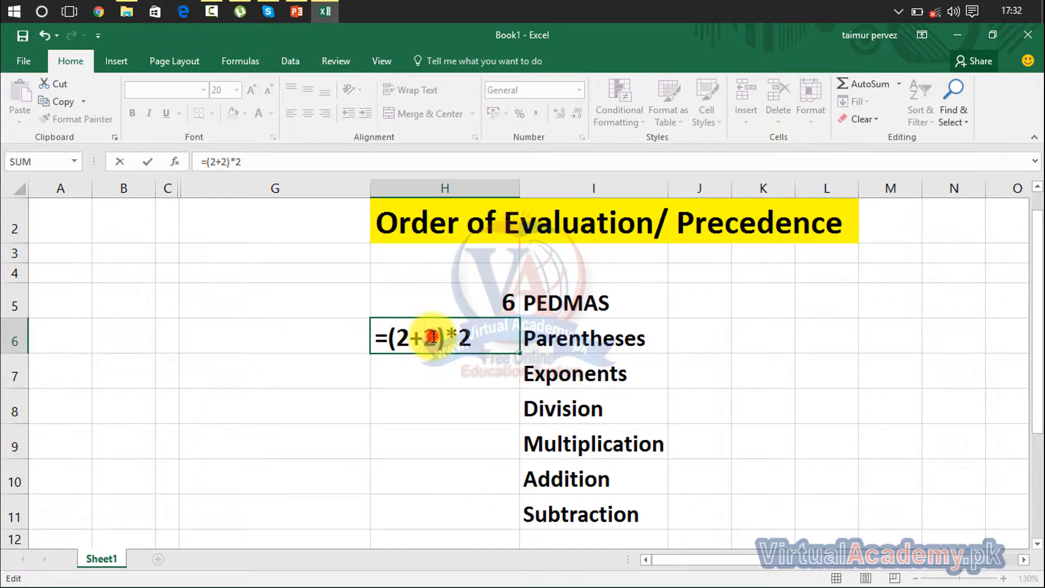
drag(433, 338, 404, 341)
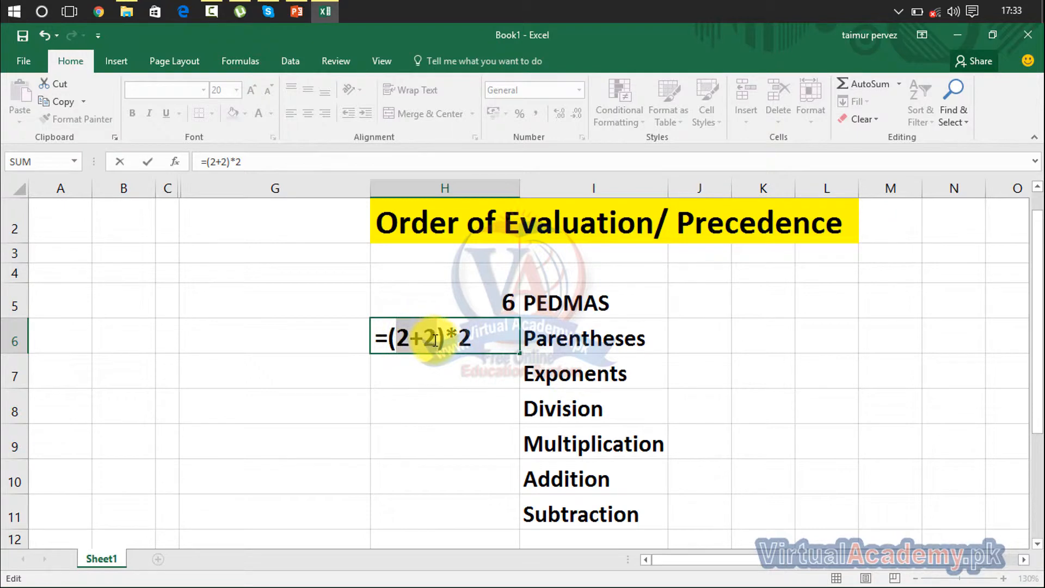
click(473, 338)
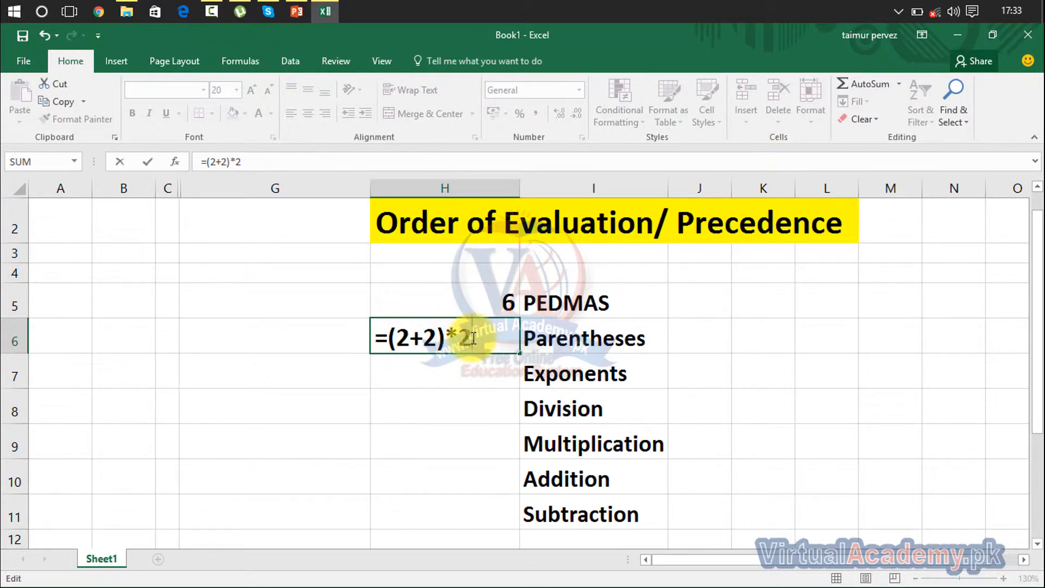
key(Return)
click(490, 334)
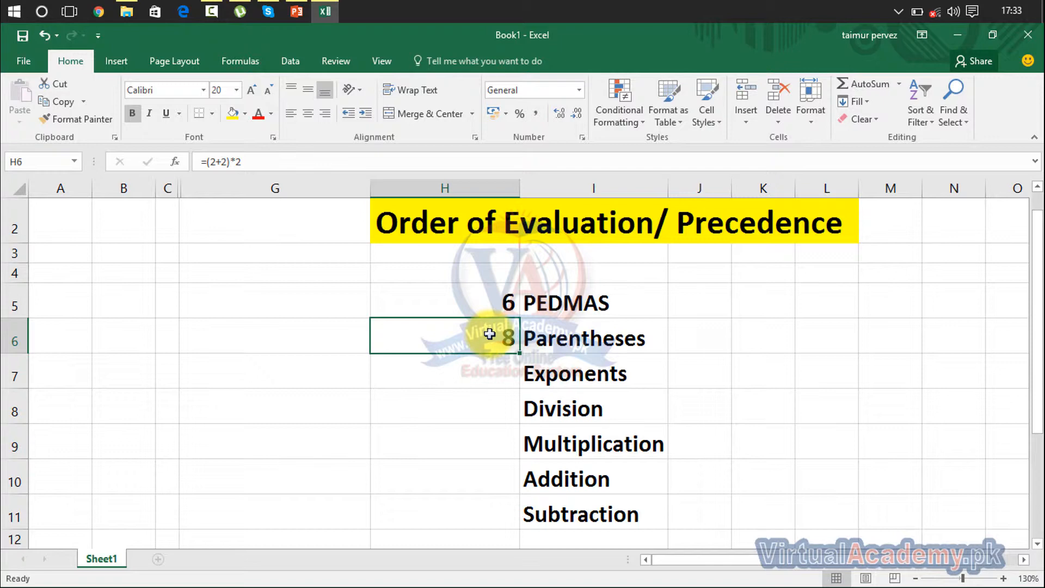
Enter the exponent formula =2^3 in cell H7 and reopen it to check it against its result
click(480, 384)
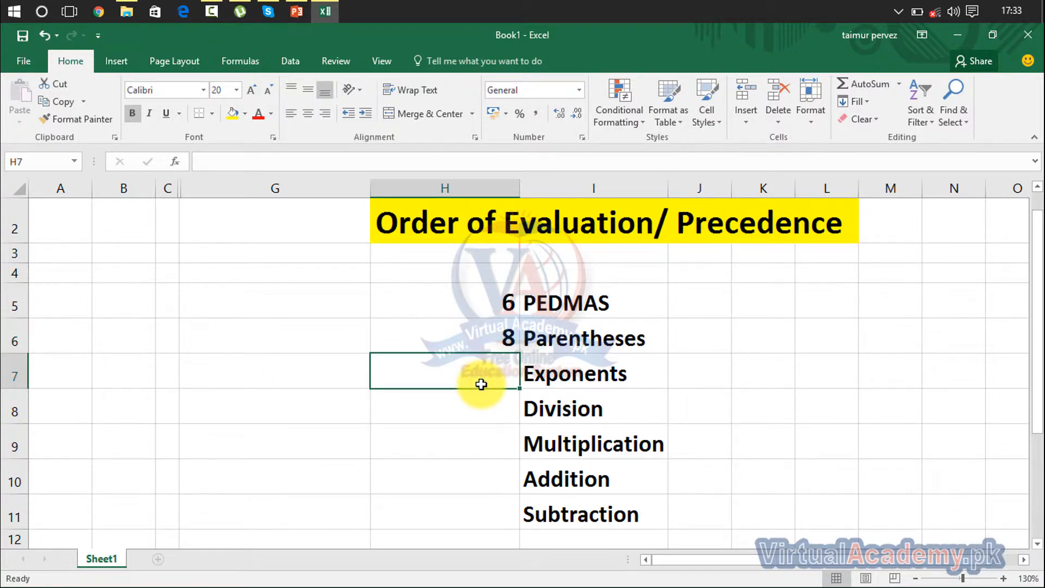
text(2)
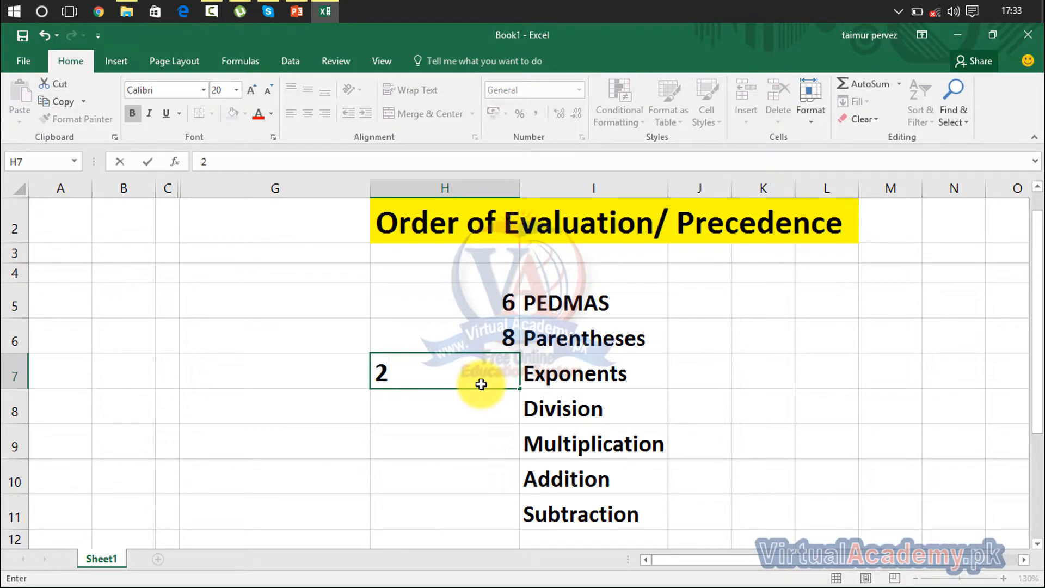
text(^)
key(BackSpace)
key(BackSpace)
text(=)
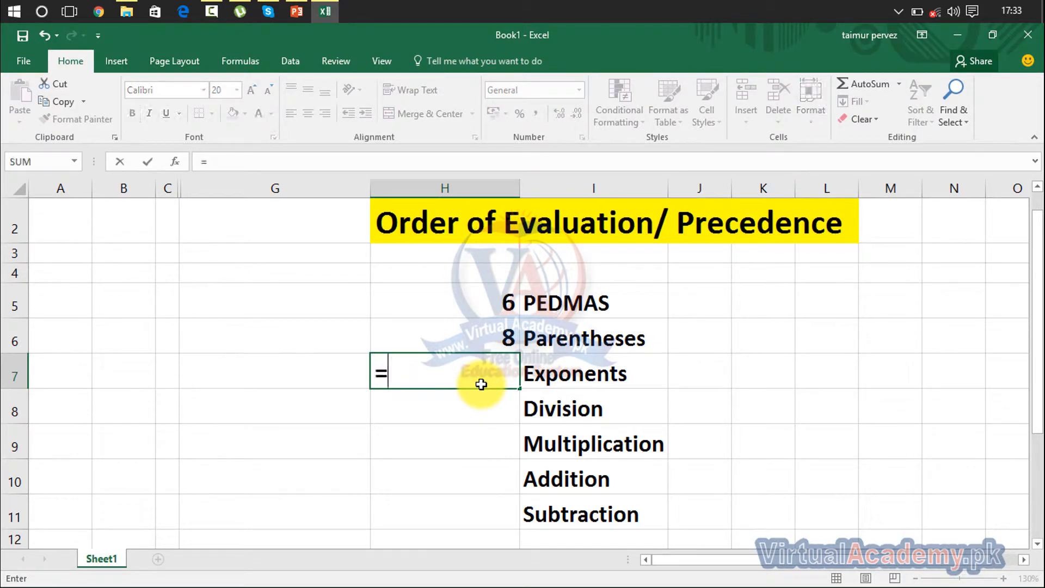
text(2^3)
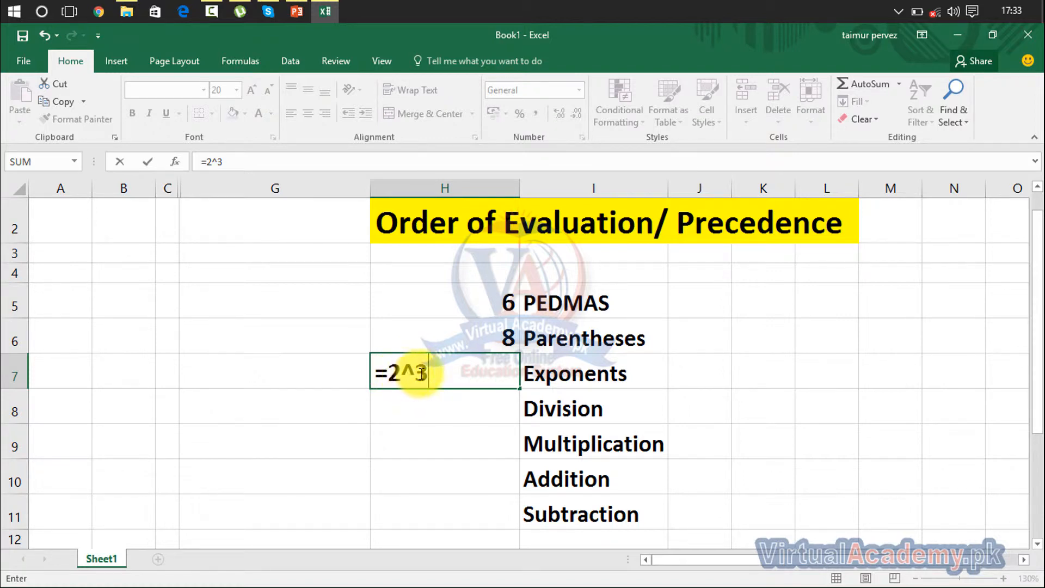
key(Return)
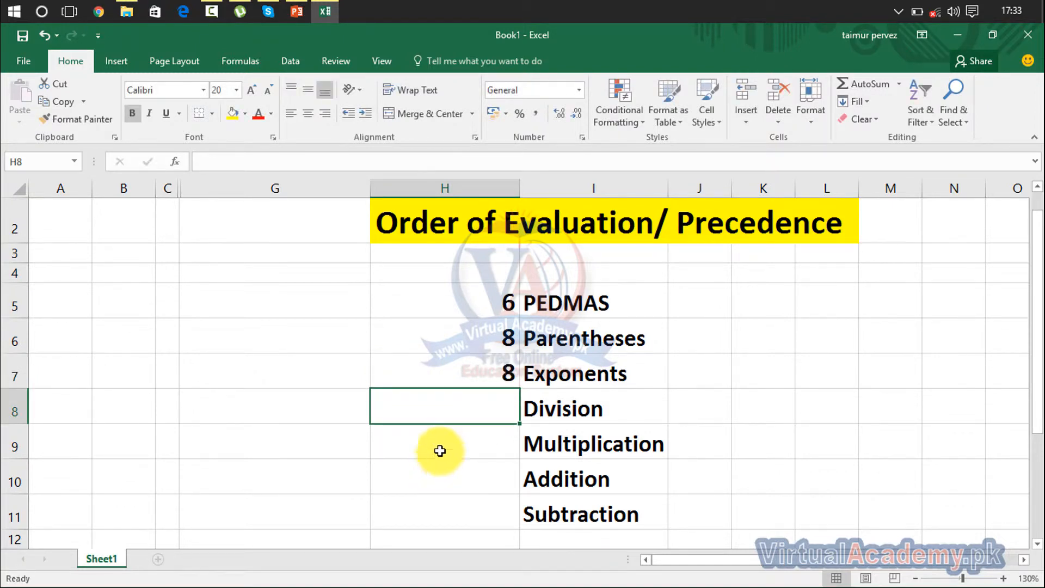
click(439, 383)
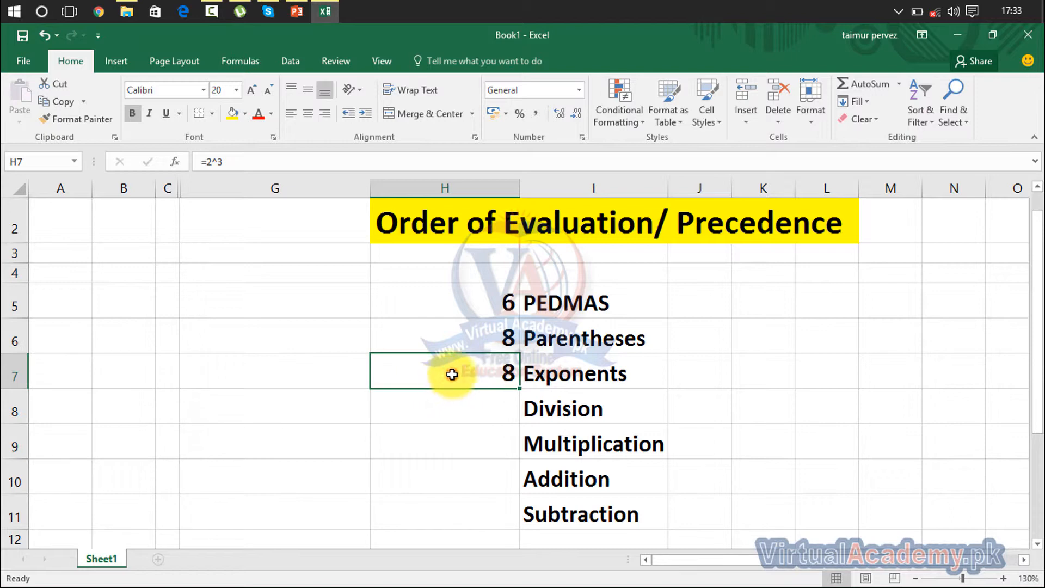
double_click(450, 369)
key(Return)
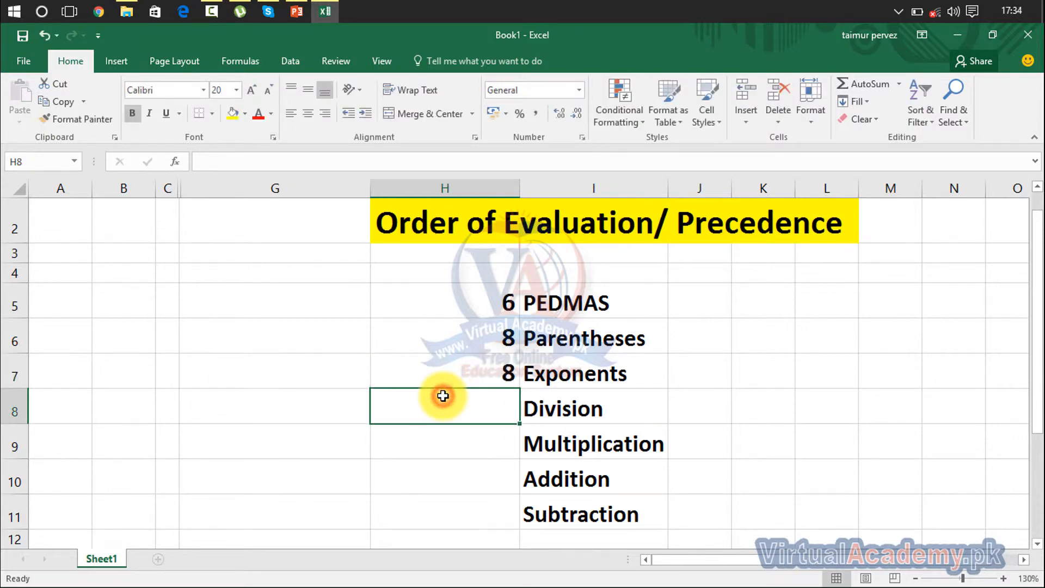
Set the exponent in cell H7's formula to 4, making it =2^4, and select the cell to check its result
click(439, 372)
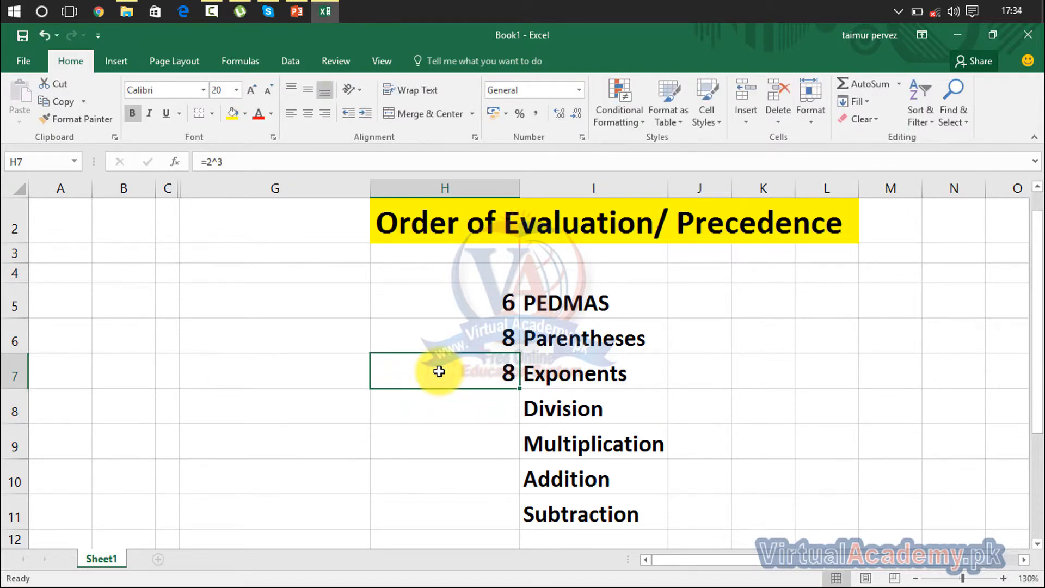
double_click(439, 371)
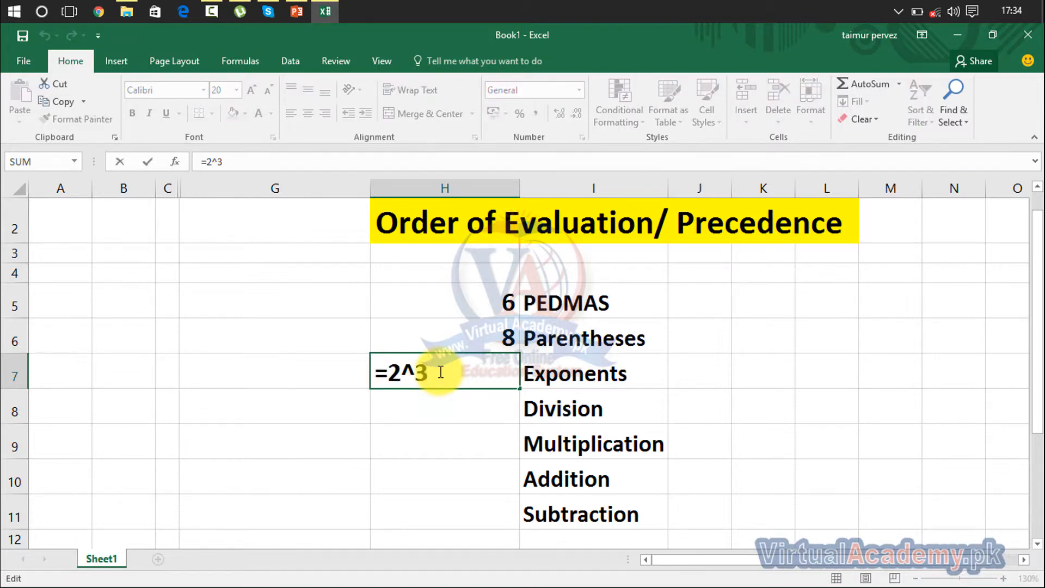
key(BackSpace)
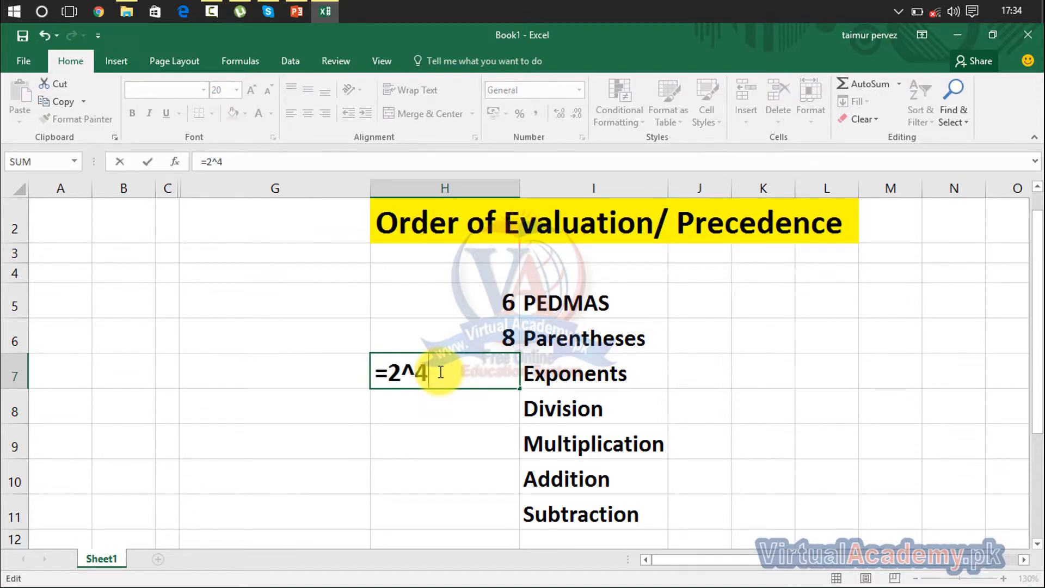
click(435, 405)
click(483, 369)
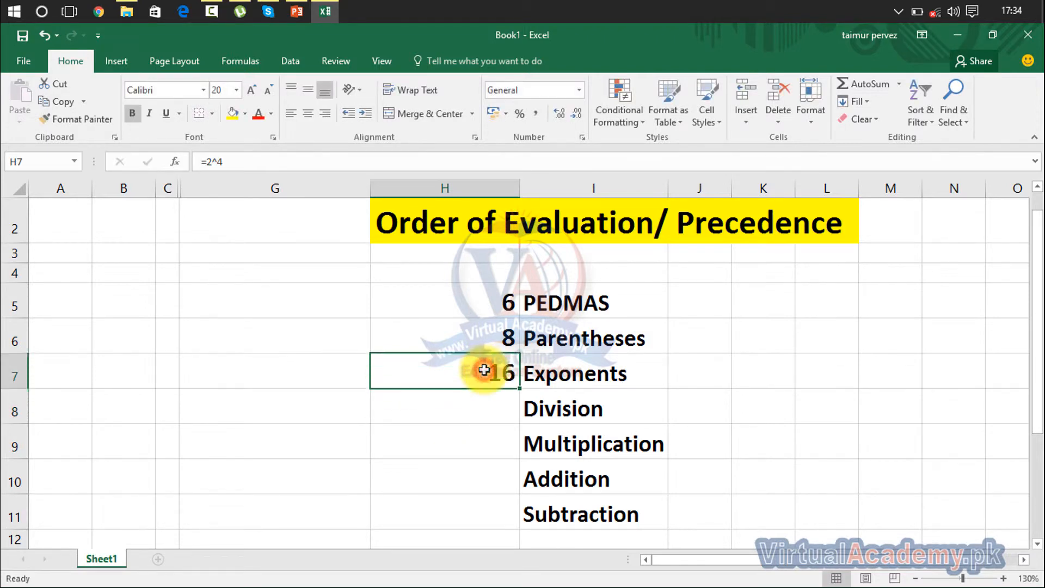
Reopen the formula in cell H7 to check it without changing it, and select cell H8
double_click(482, 374)
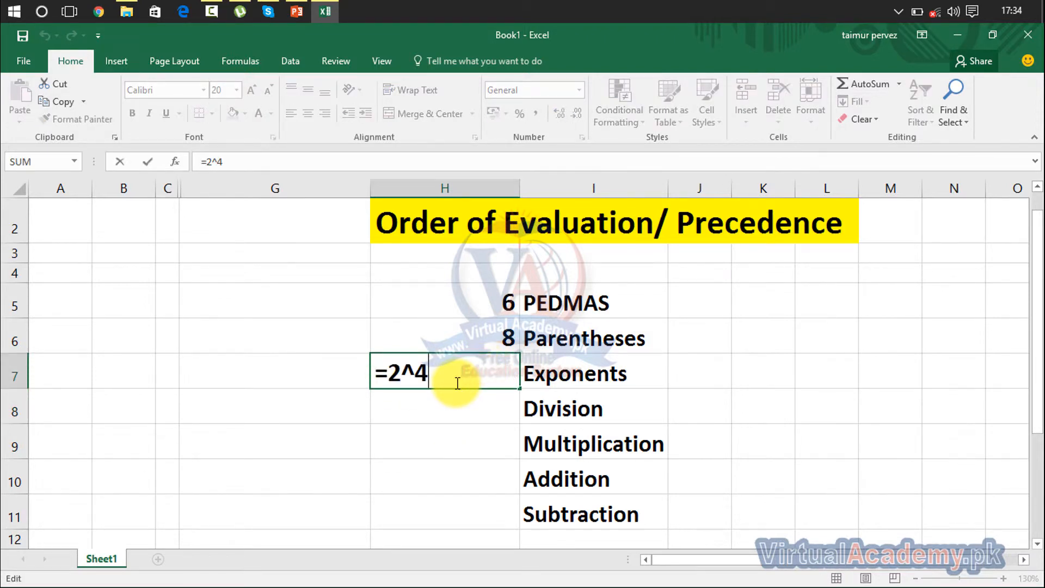
key(Return)
click(483, 378)
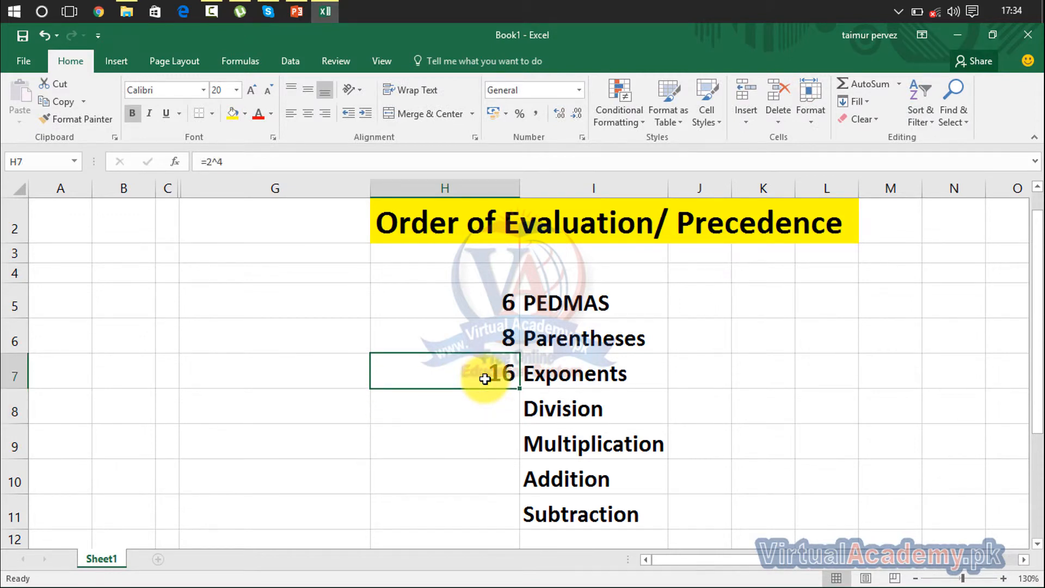
click(477, 414)
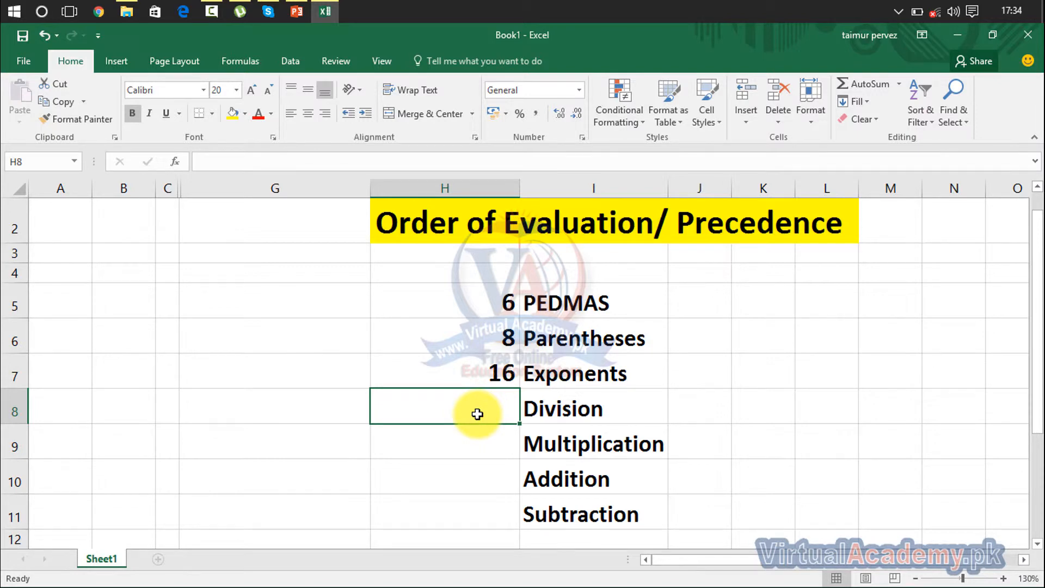
Enter the division formula =16/2 in cell H8 and select the cell to check its result
text(16)
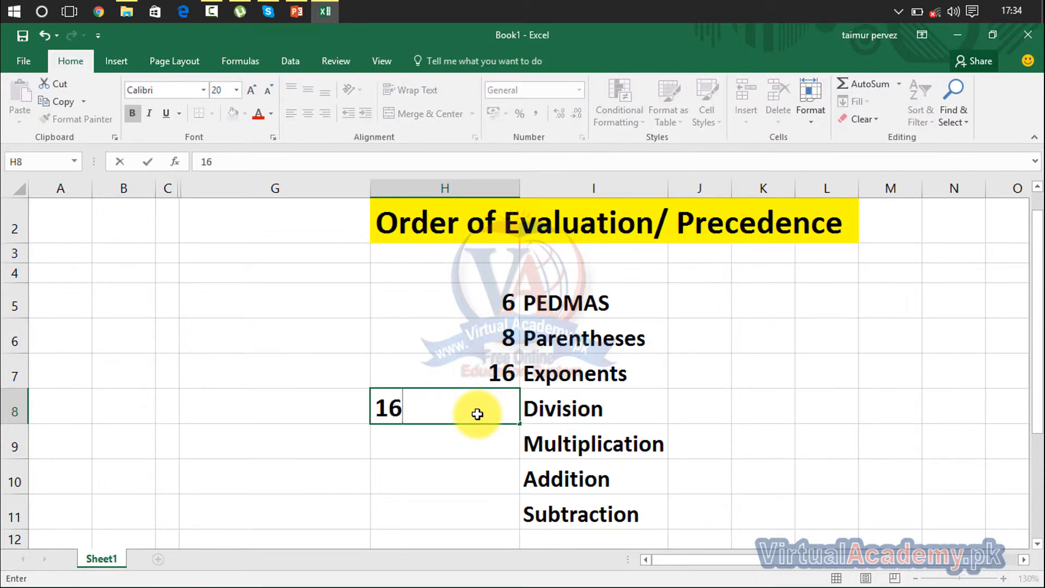
key(BackSpace)
key(BackSpace)
text(=16)
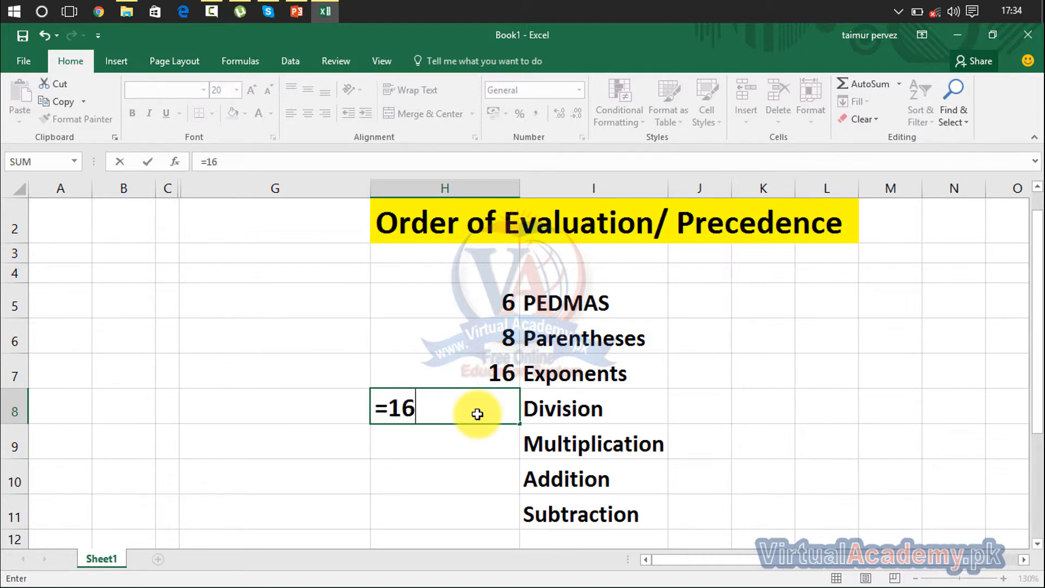
text(/2)
key(Return)
click(502, 404)
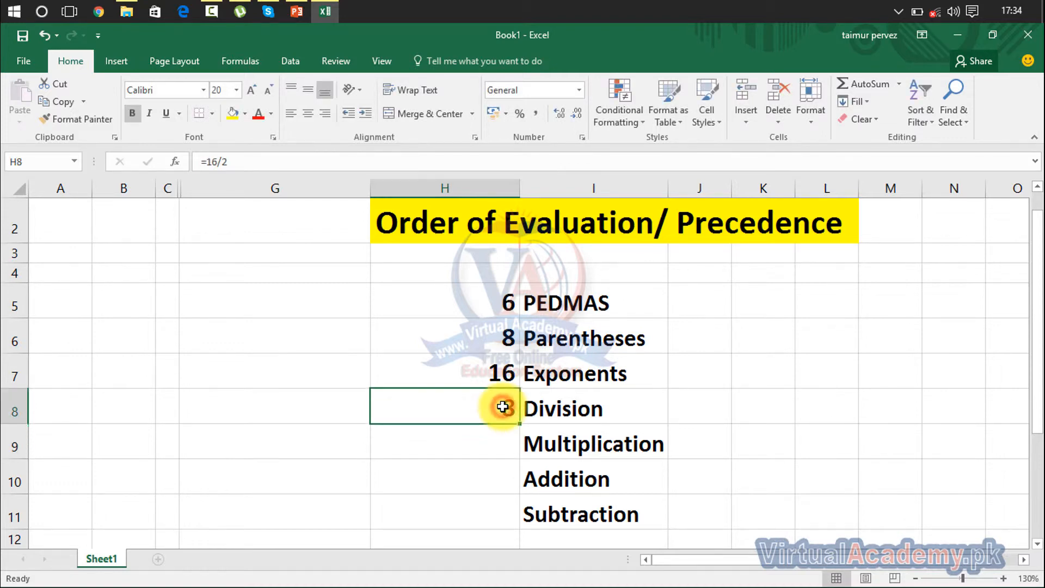
Enter the multiplication formula =5*5 in cell H9
click(488, 439)
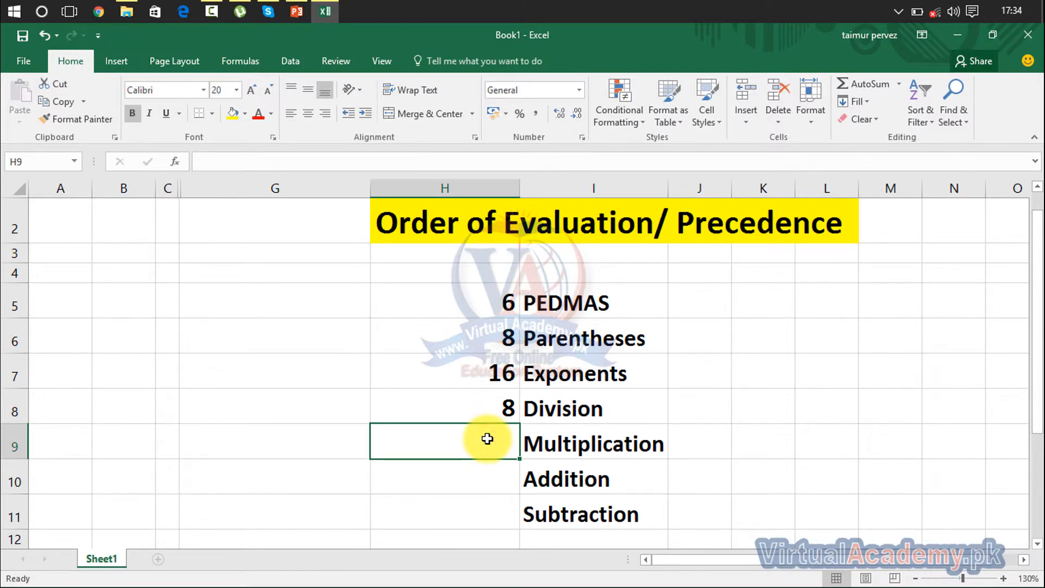
text(5*)
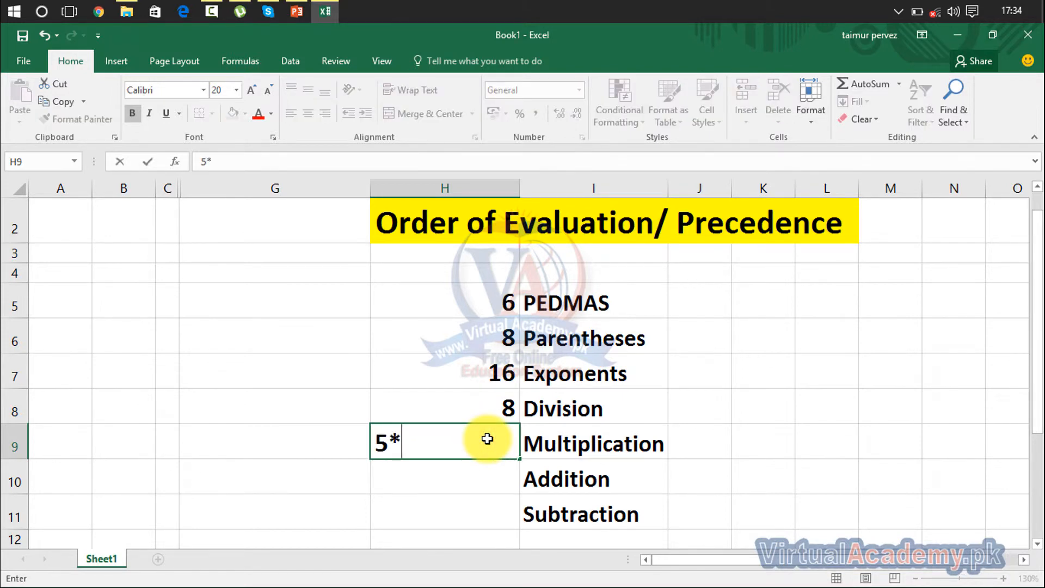
key(BackSpace)
key(BackSpace)
text(=5)
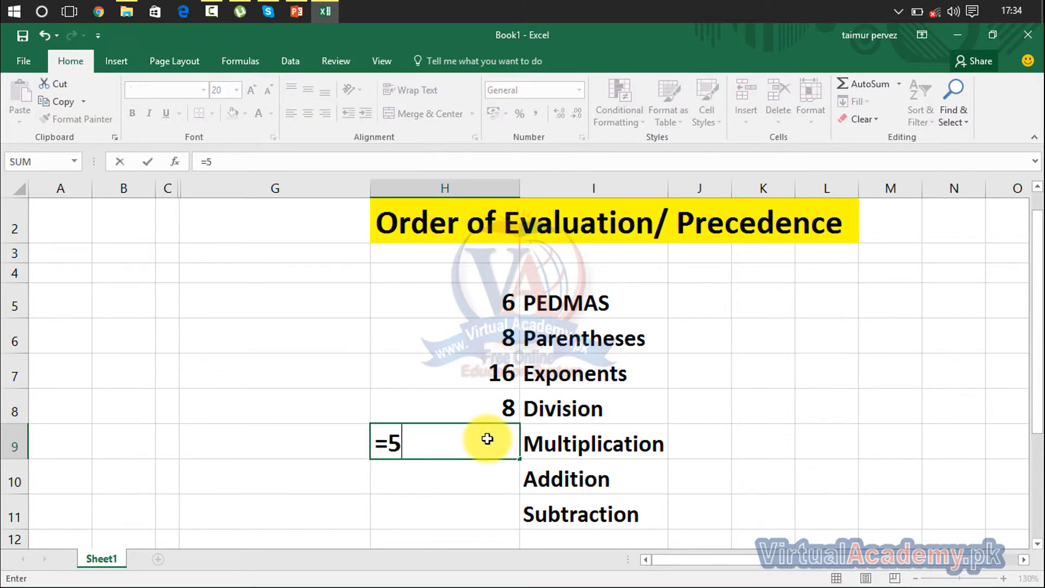
text(*5)
key(Return)
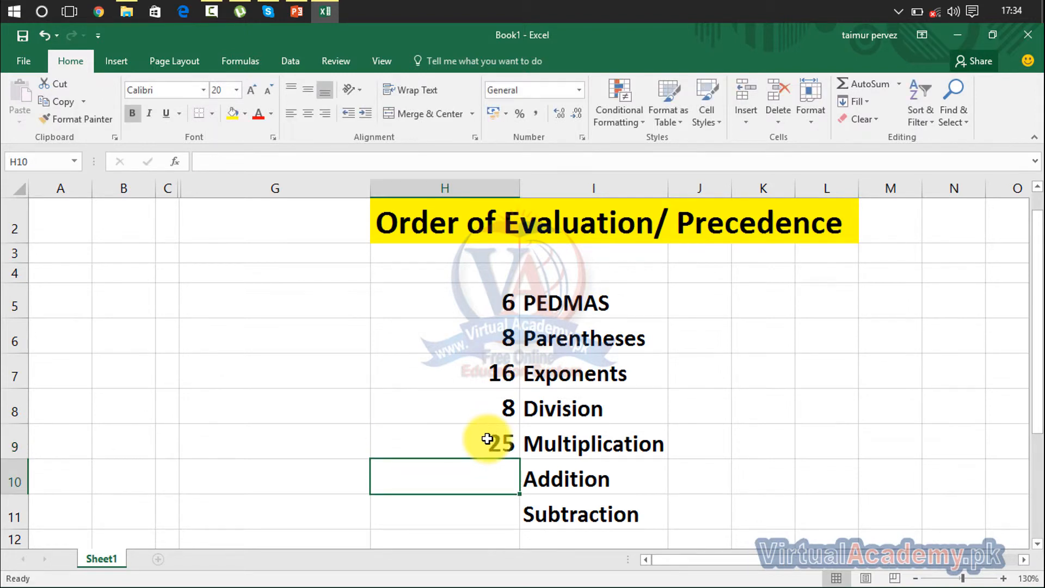
Enter 25+25 in cell H10 beside the Addition label, without an equals sign
drag(1036, 212, 1006, 337)
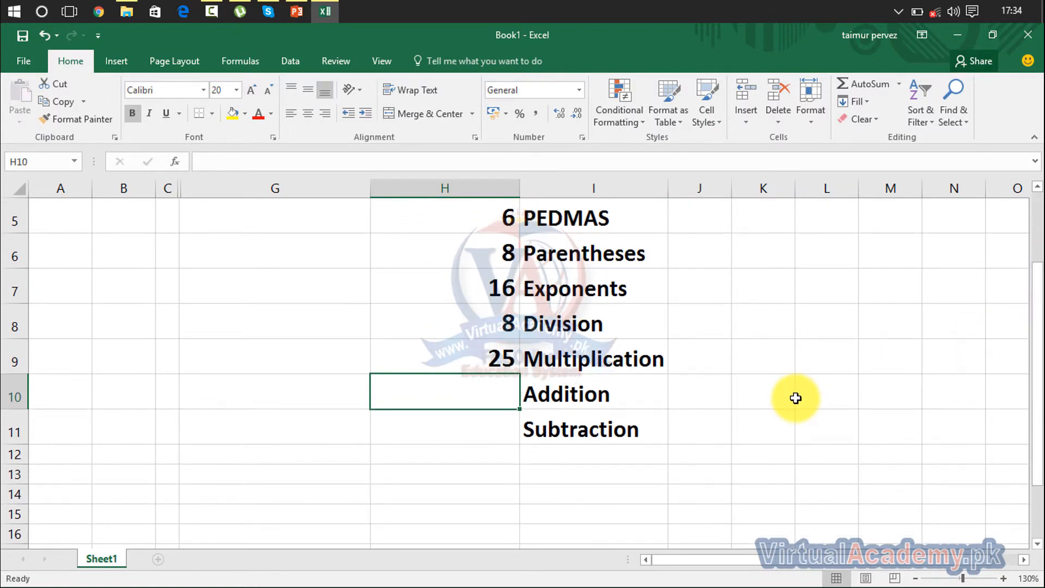
text(25+25)
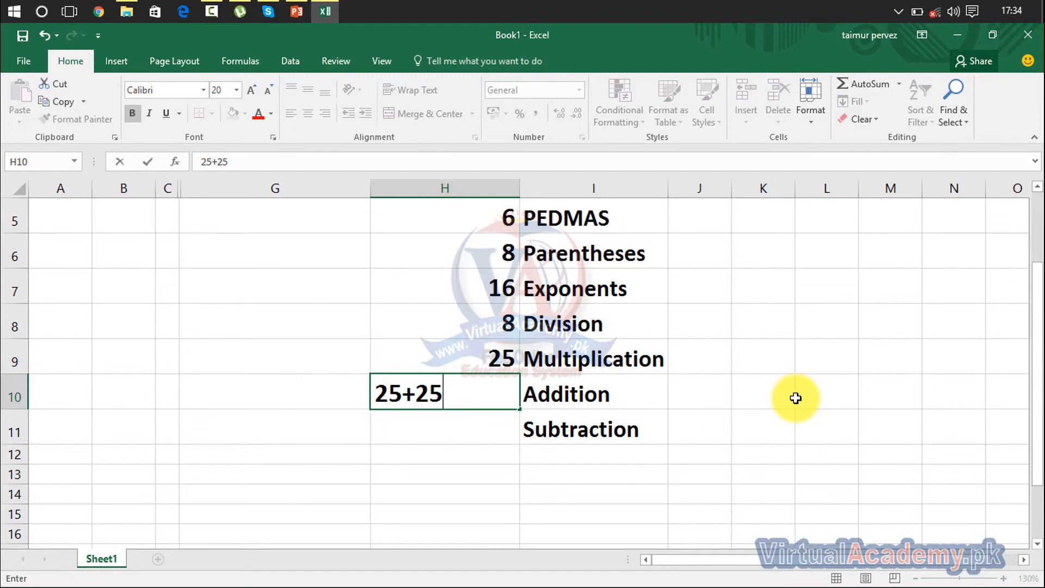
key(Return)
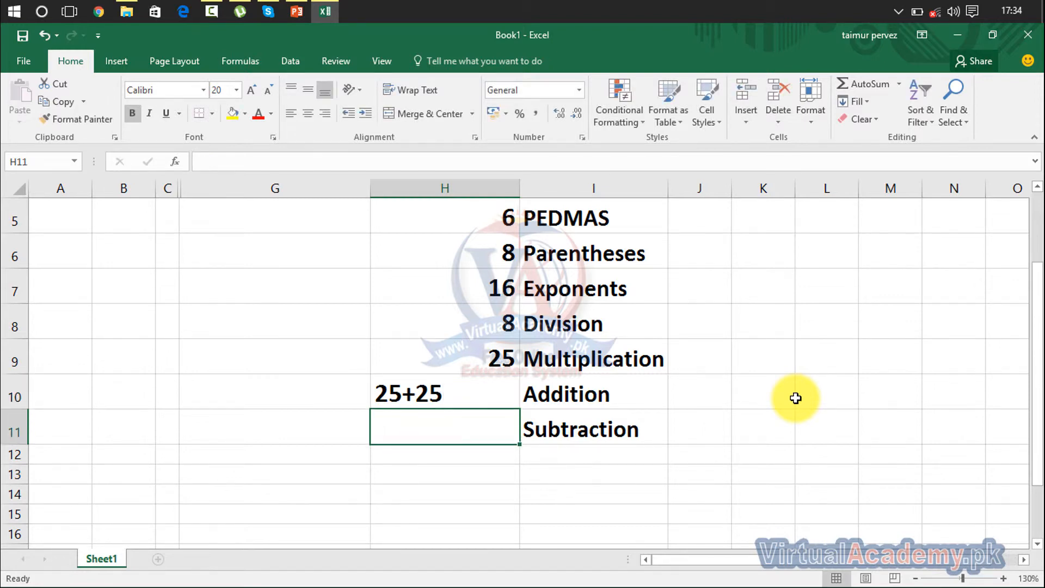
Insert an equals sign at the start of cell H10's entry, making it the formula =25+25
key(Up)
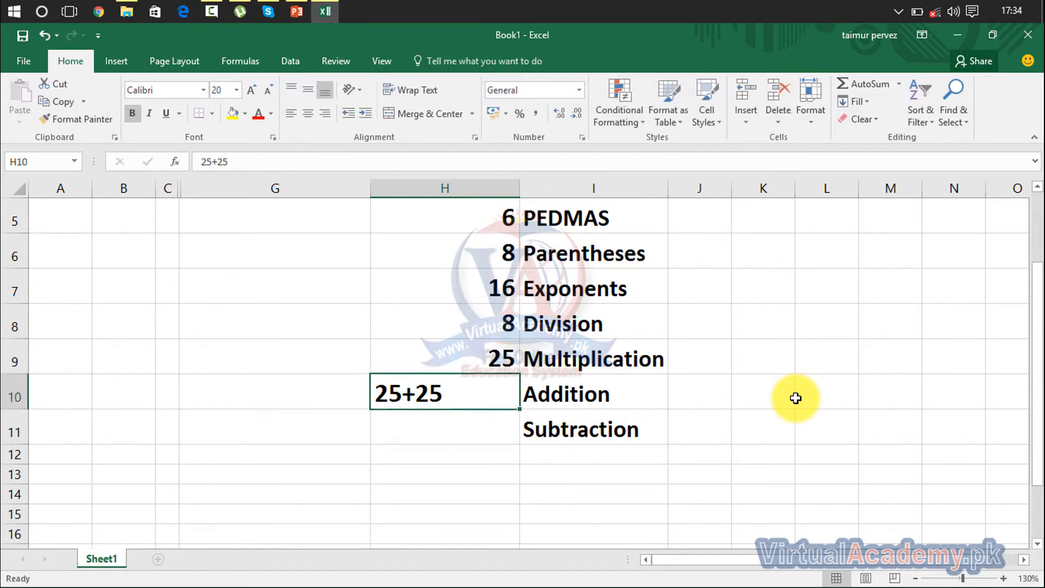
double_click(386, 396)
click(378, 394)
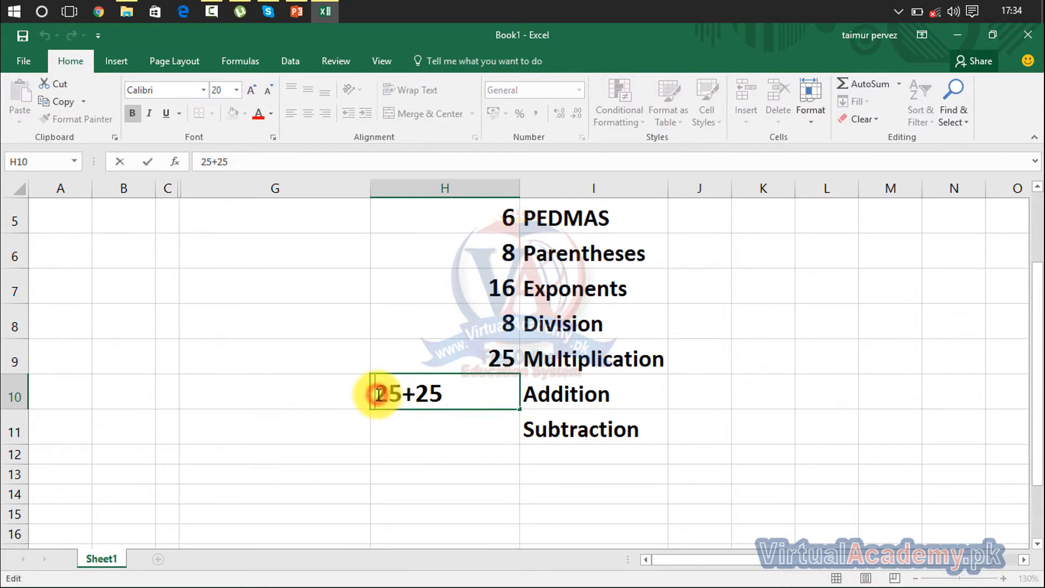
text(=)
key(Return)
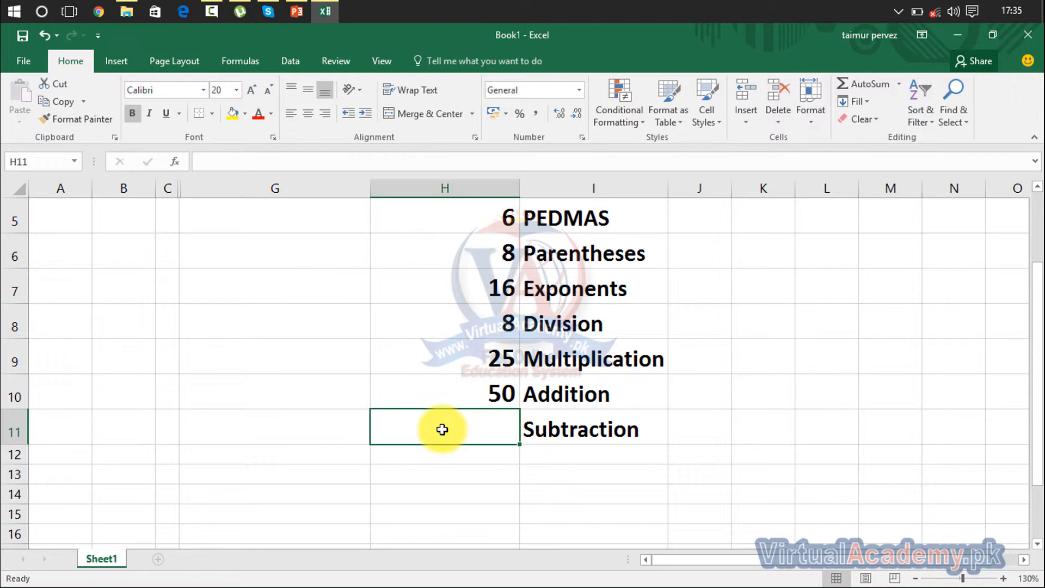
Enter the subtraction formula =50-25 in cell H11
text(50)
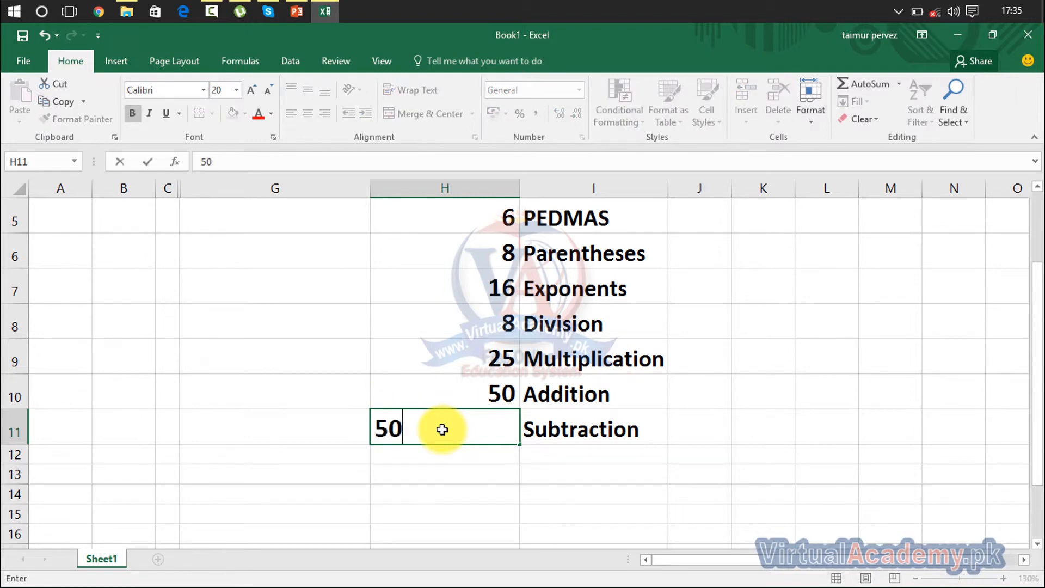
key(BackSpace)
key(BackSpace)
text(=50-25)
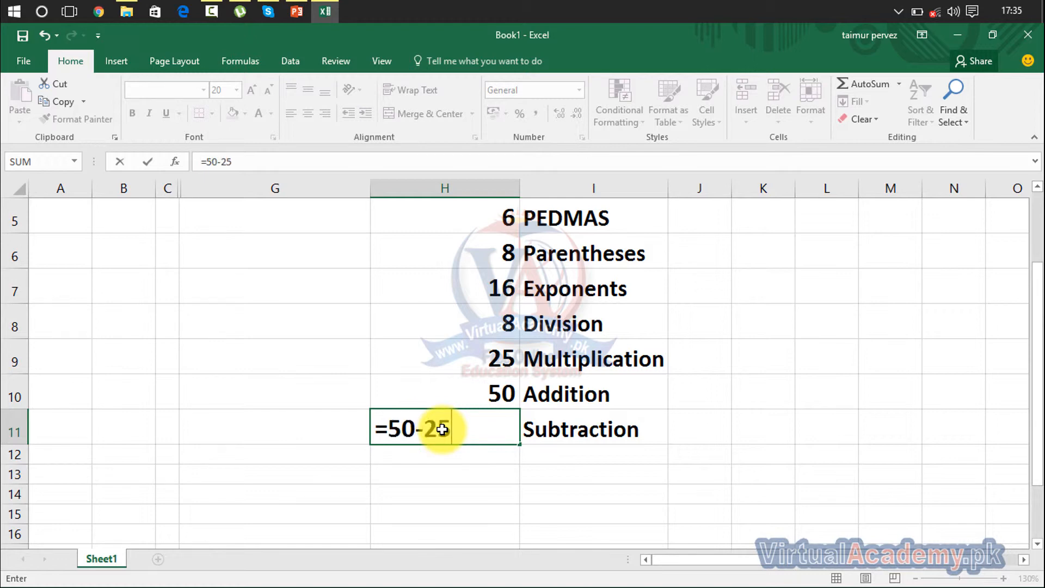
key(Return)
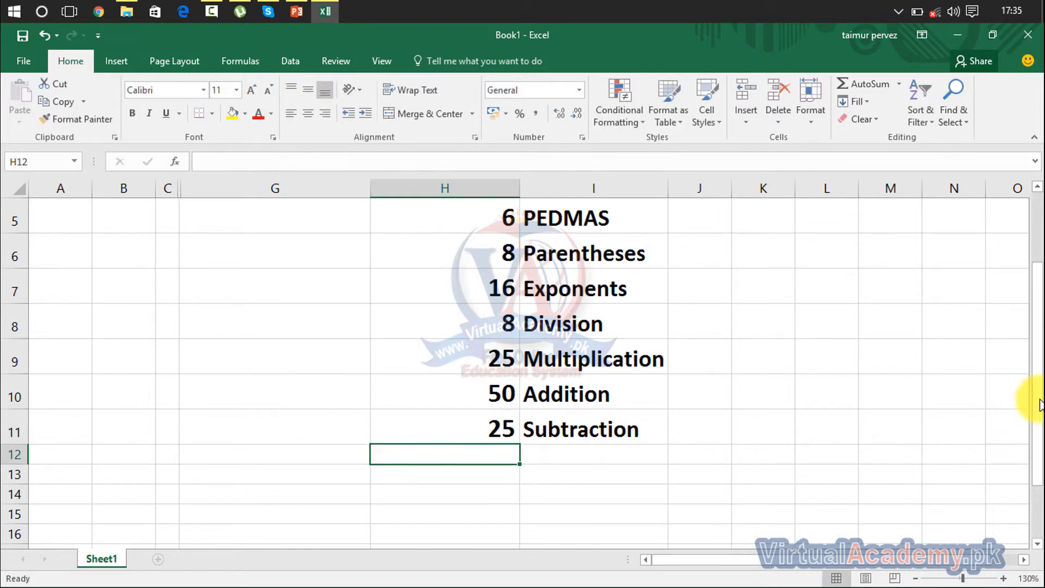
Review the precedence list by highlighting its heading, labels and operator rows, and check the formulas in cells H5, H6 and H7
drag(1037, 398, 1036, 330)
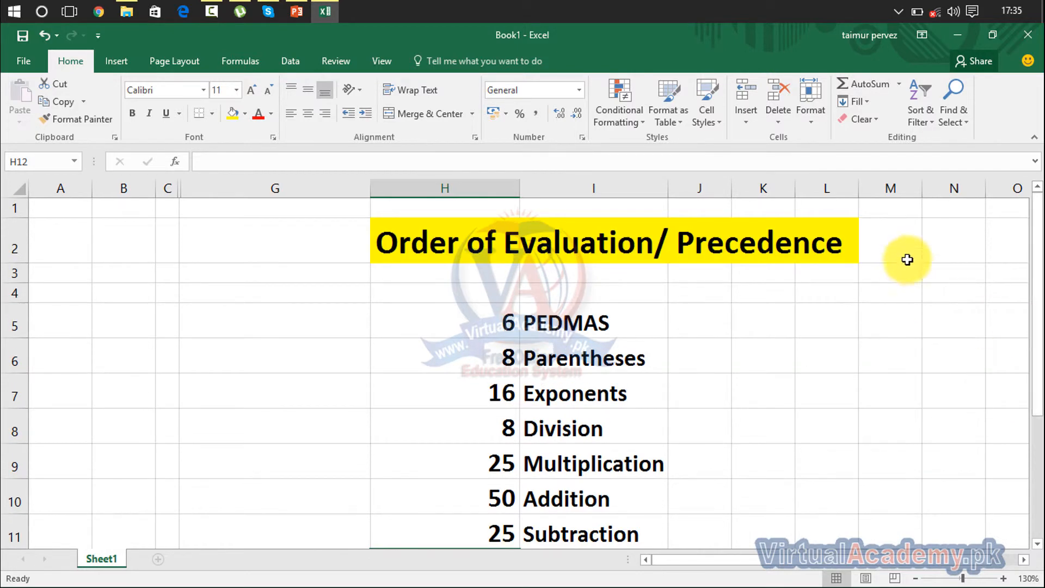
click(849, 246)
drag(849, 246, 630, 392)
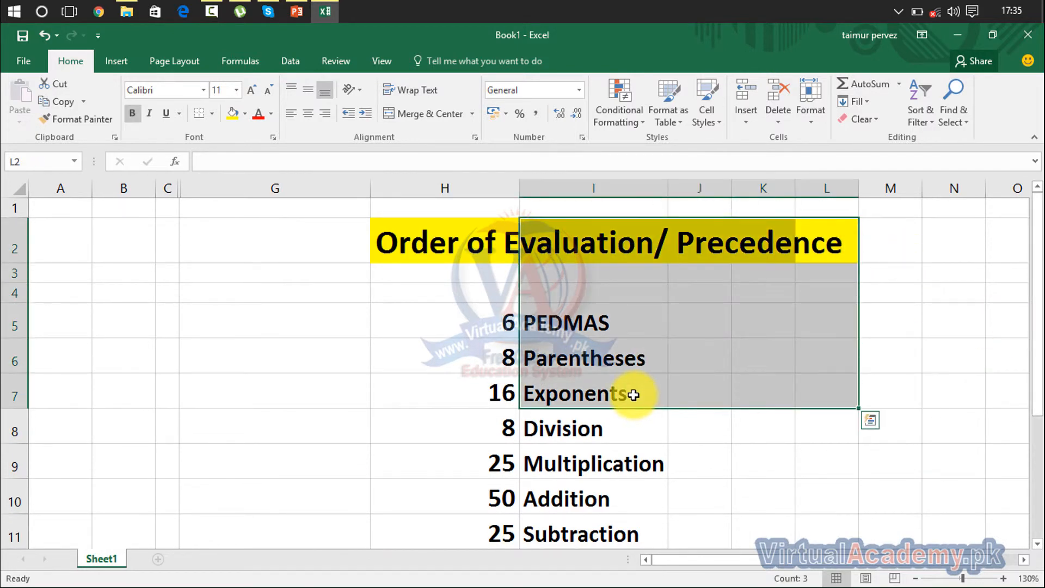
click(573, 437)
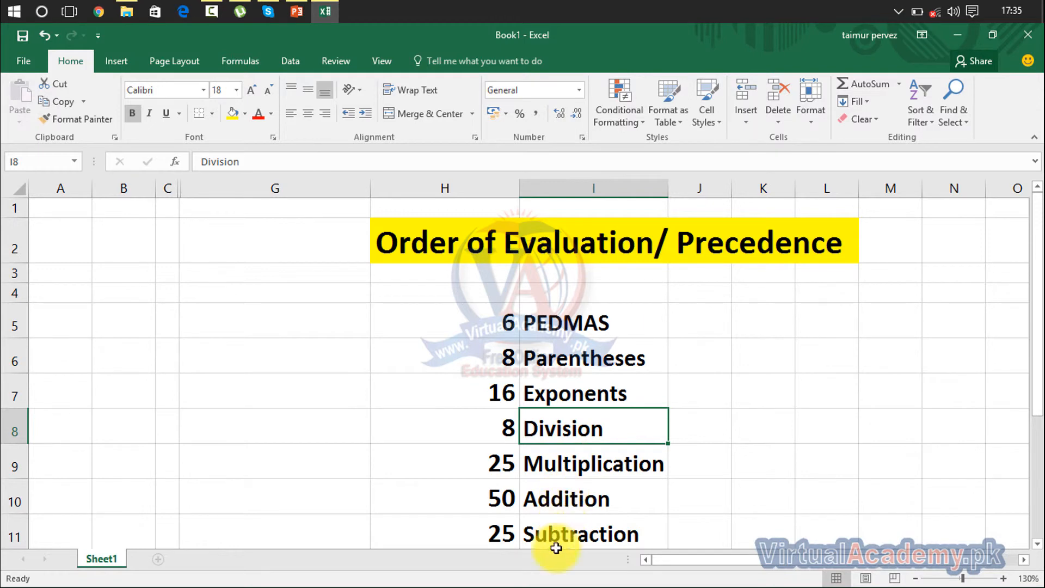
drag(490, 429, 630, 537)
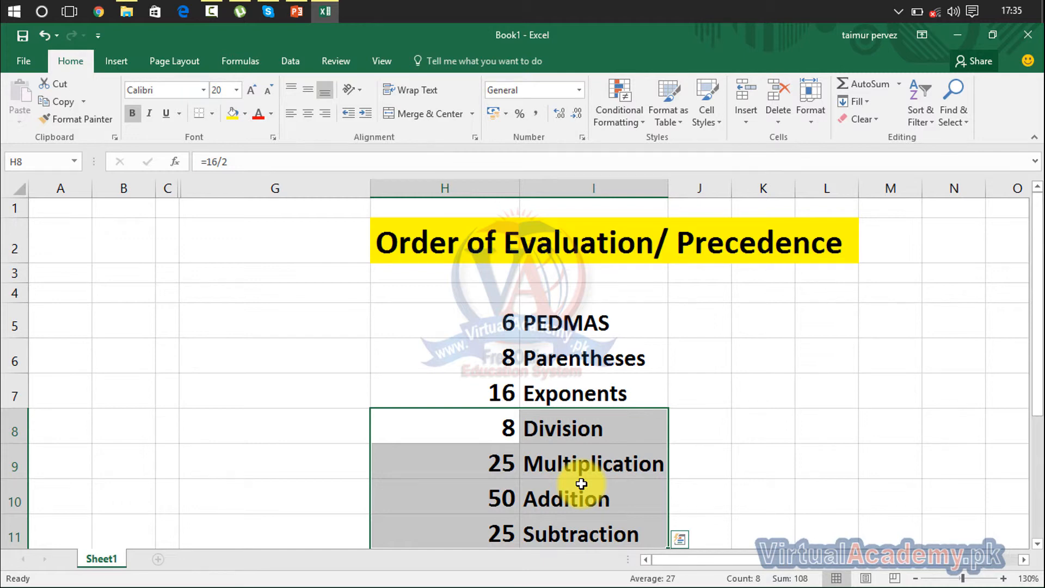
click(514, 323)
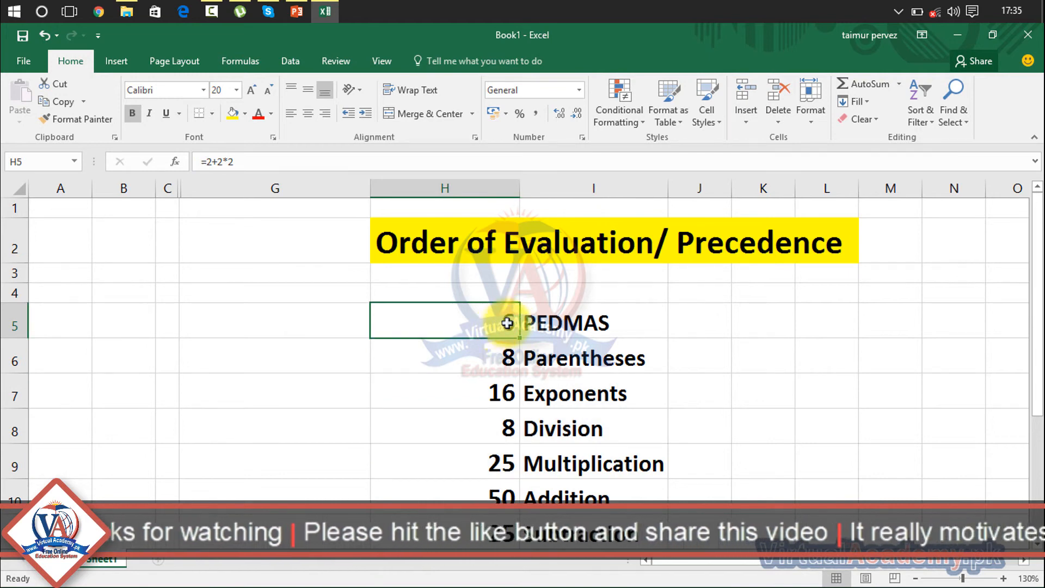
click(497, 360)
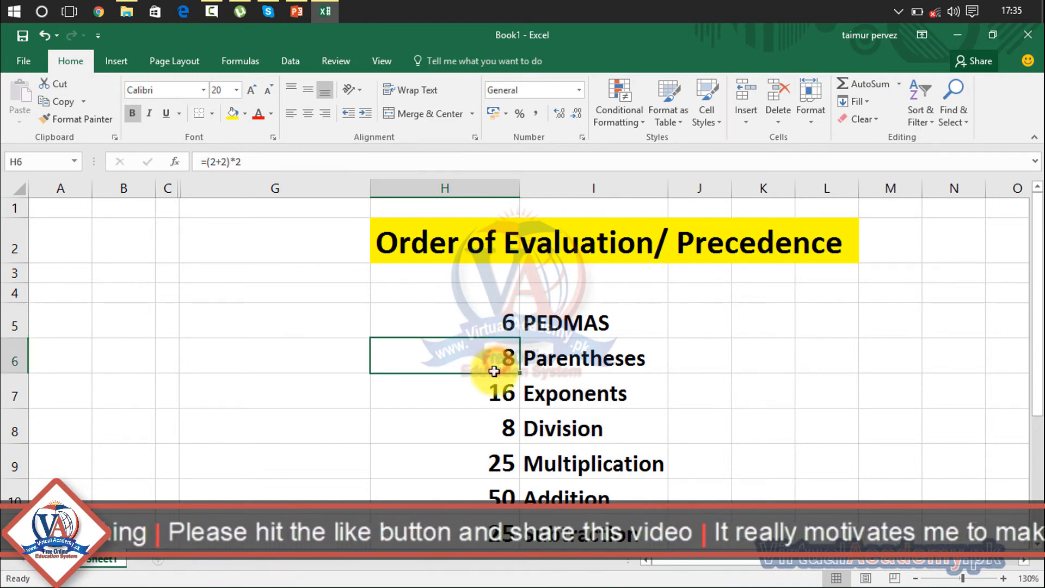
click(486, 397)
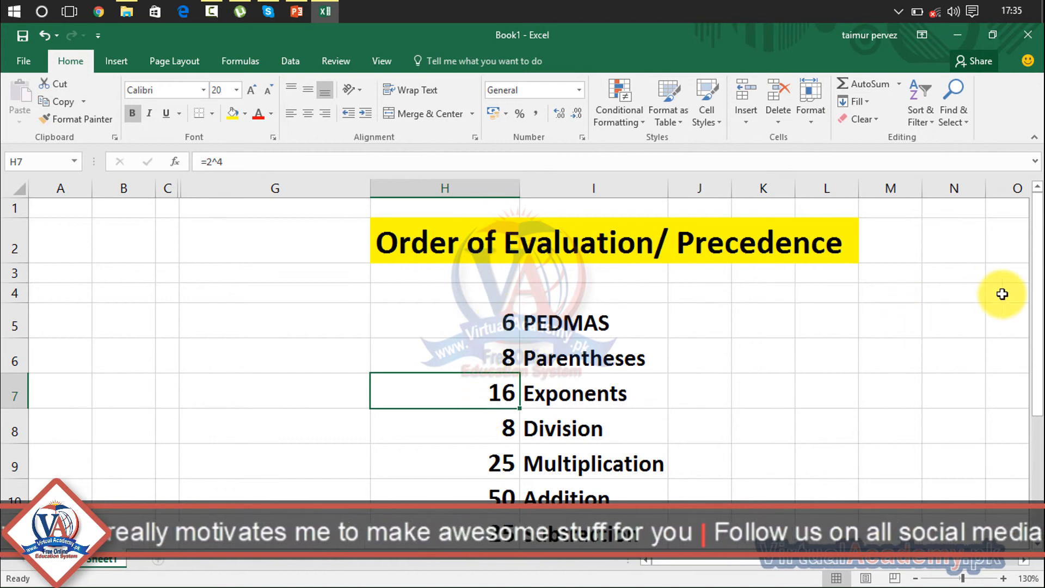
Start a formula with an equals sign in cell H12, below the subtraction result
drag(1040, 304, 1030, 354)
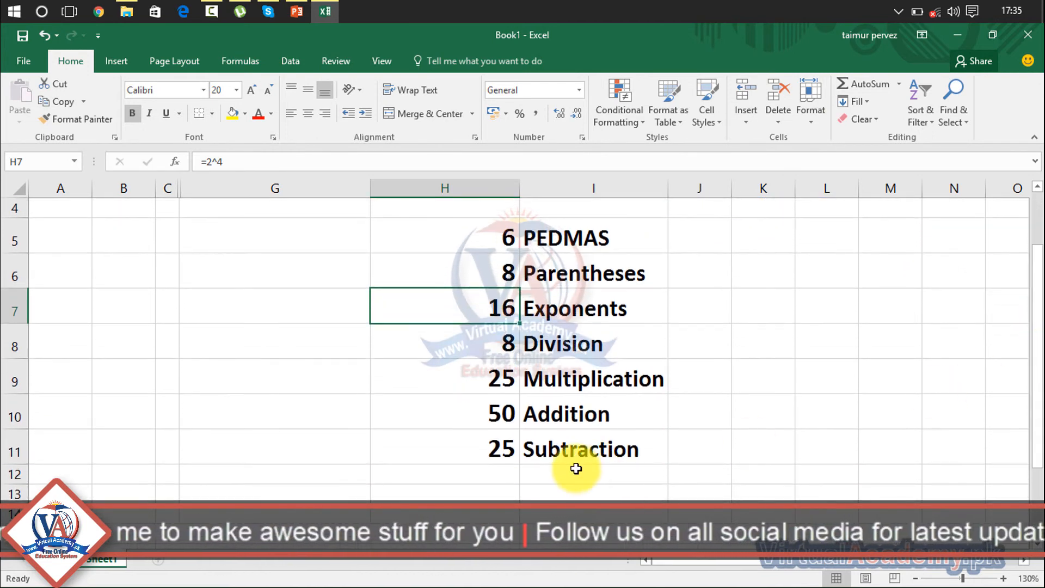
click(492, 486)
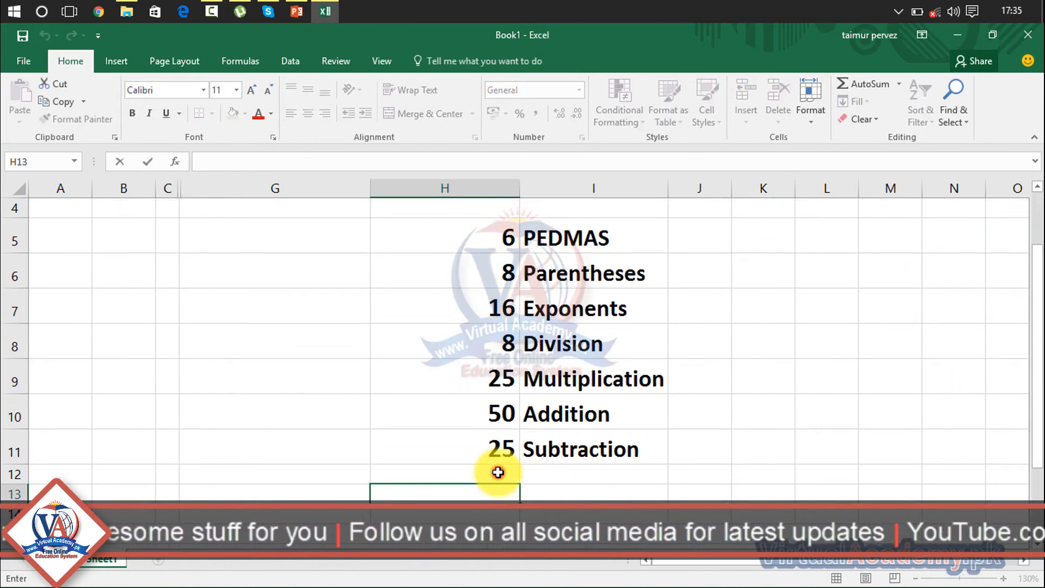
click(497, 475)
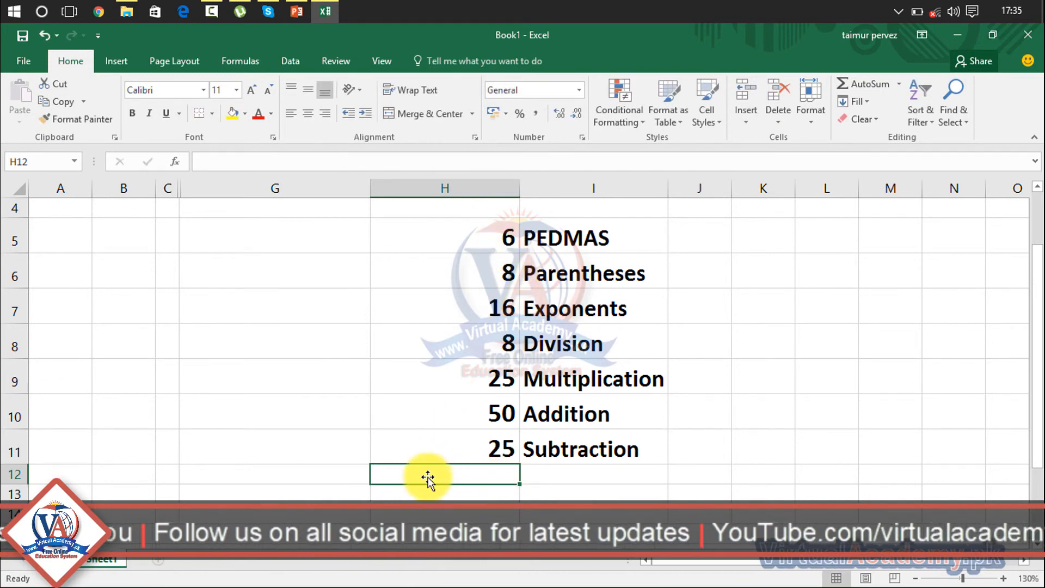
text(=)
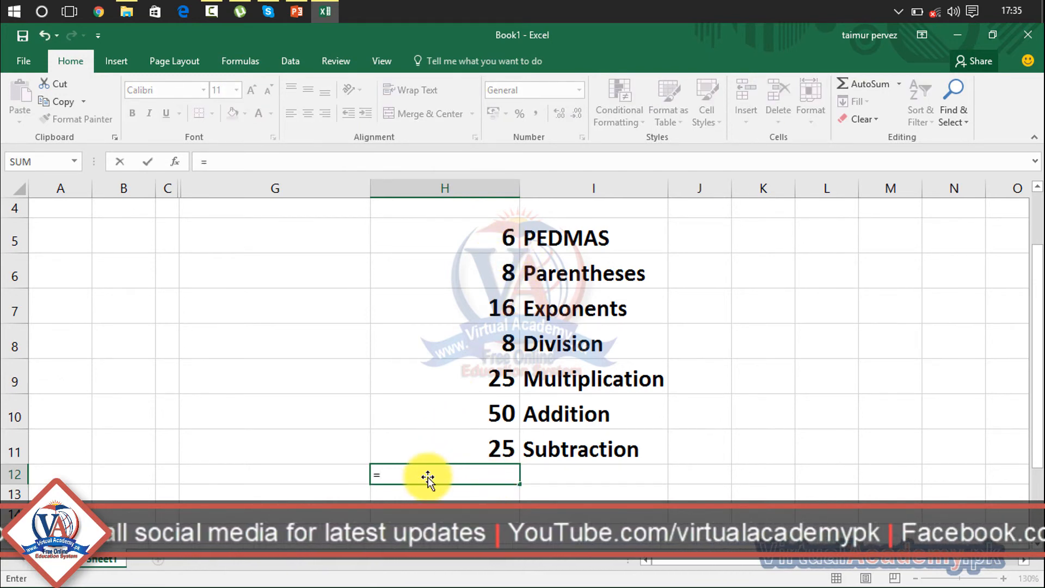
click(497, 241)
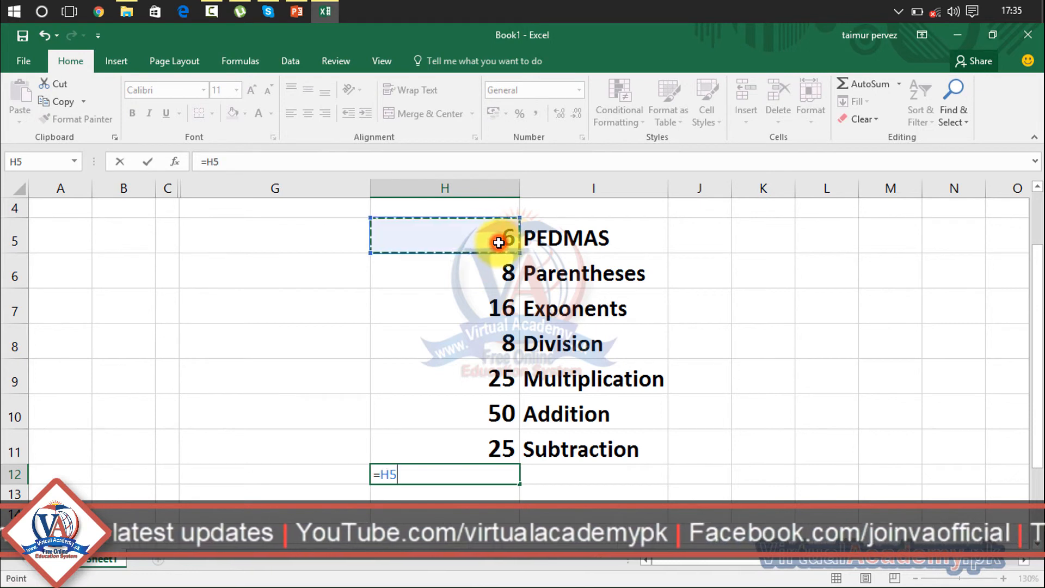
drag(499, 242, 487, 436)
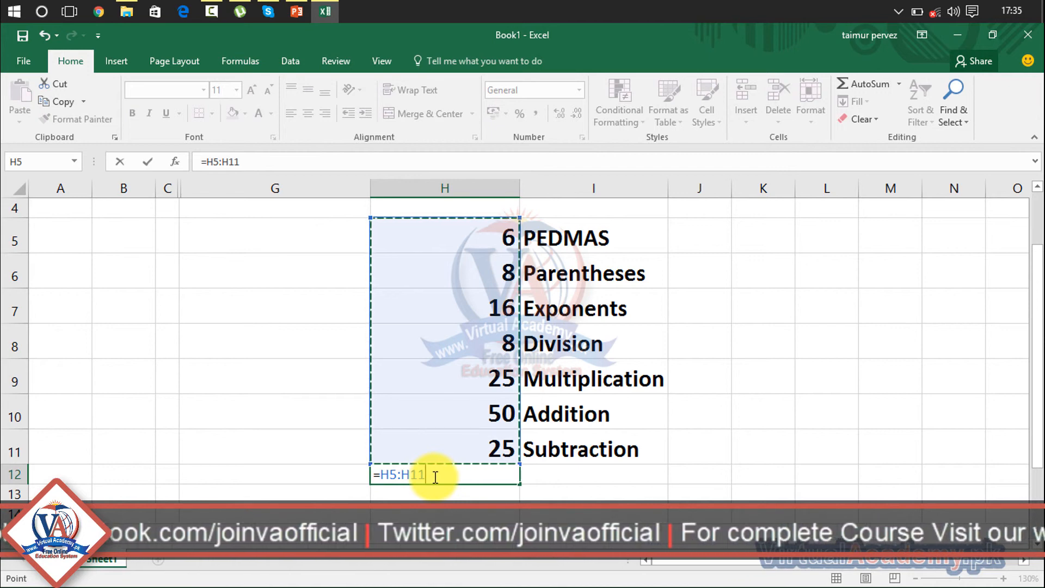
key(BackSpace)
key(BackSpace)
key(BackSpace)
key(BackSpace)
key(BackSpace)
key(BackSpace)
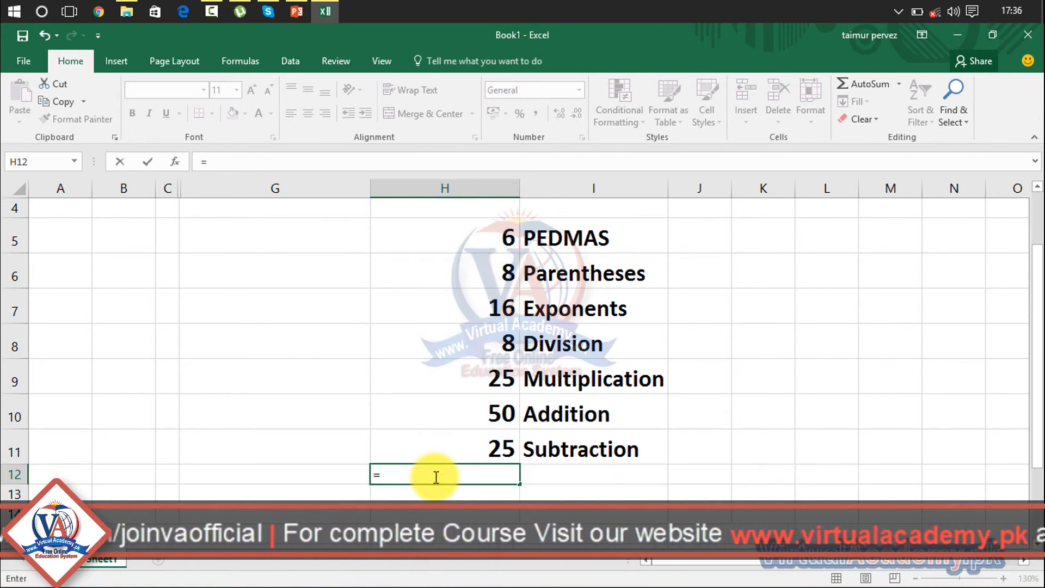
Complete the formula in cell H12 as =SUM(H5:H11) to total the example results
text(sum()
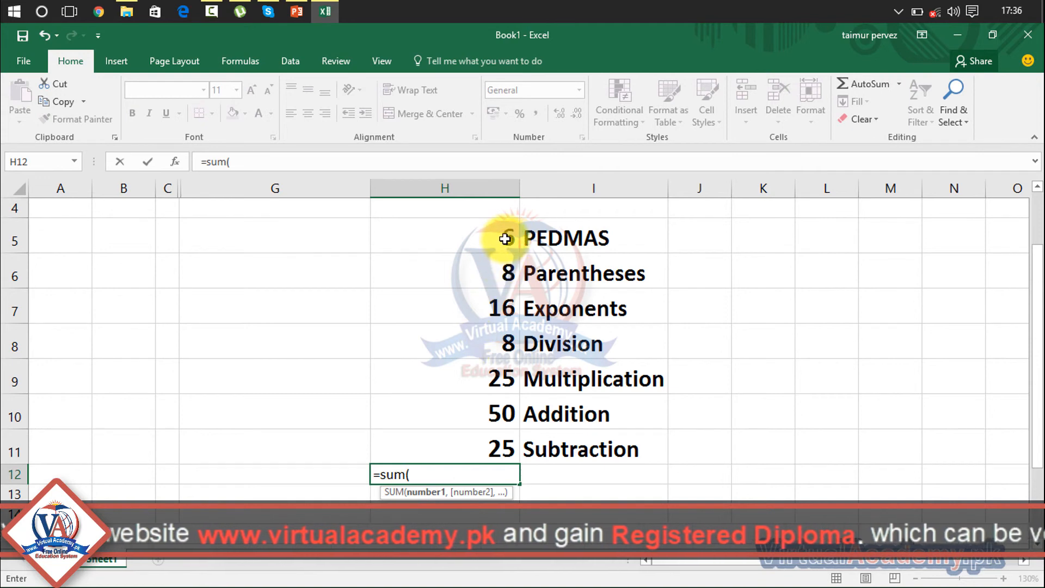
drag(497, 236, 492, 443)
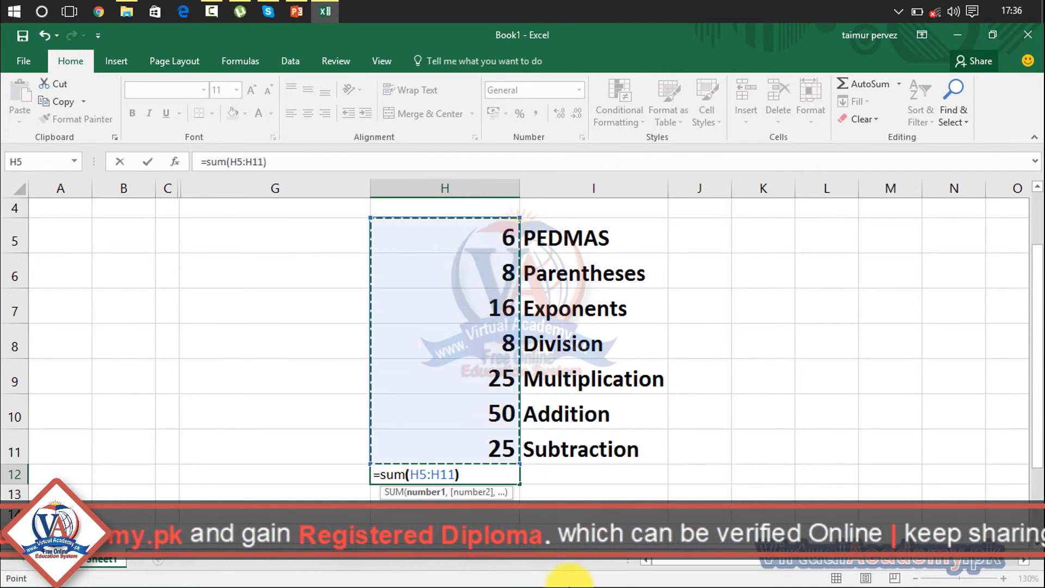
text())
key(Return)
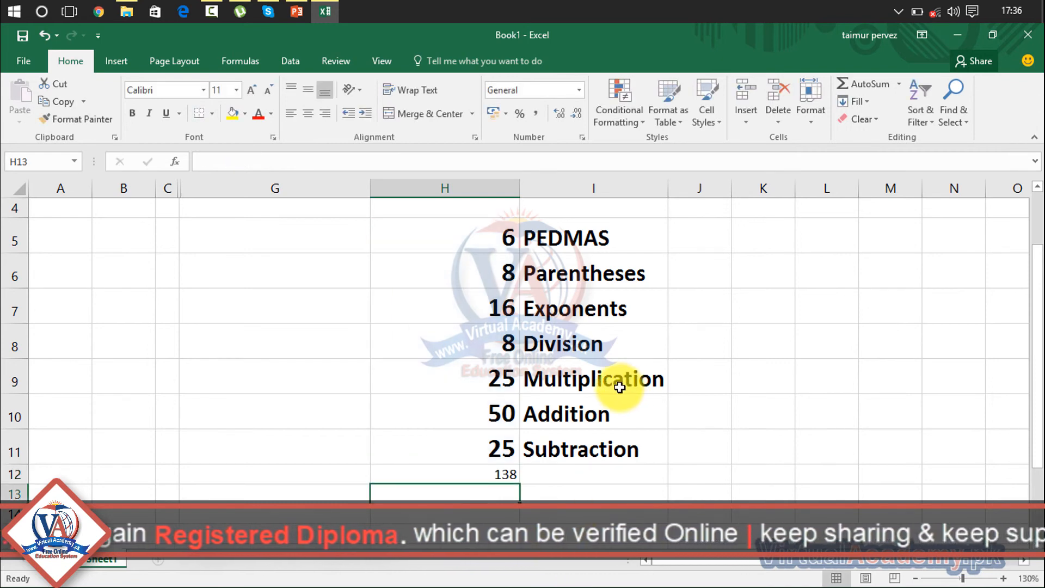
Delete the total from cell H12 and select the empty cell J14
click(500, 479)
key(Delete)
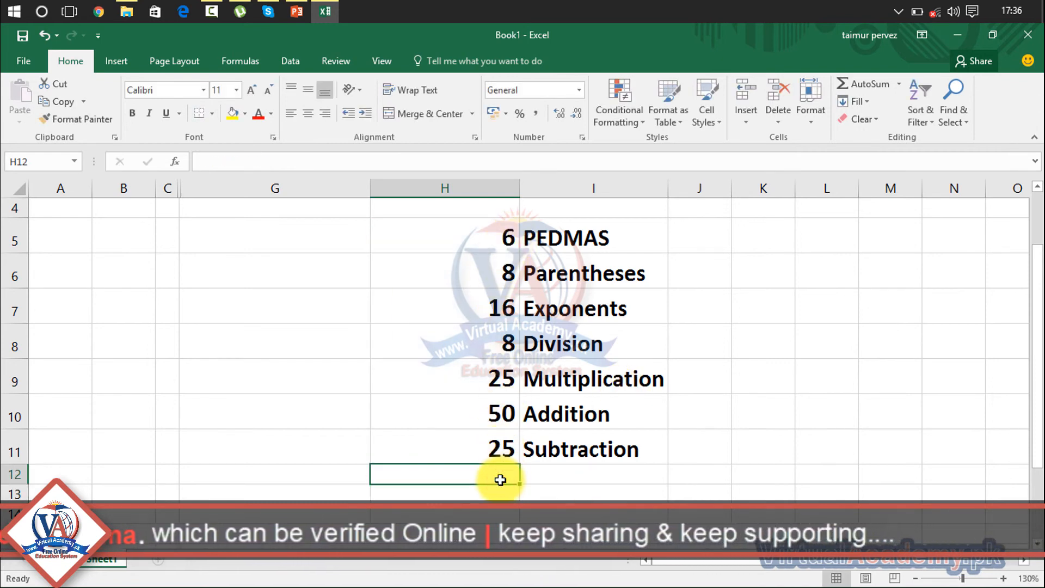
click(713, 507)
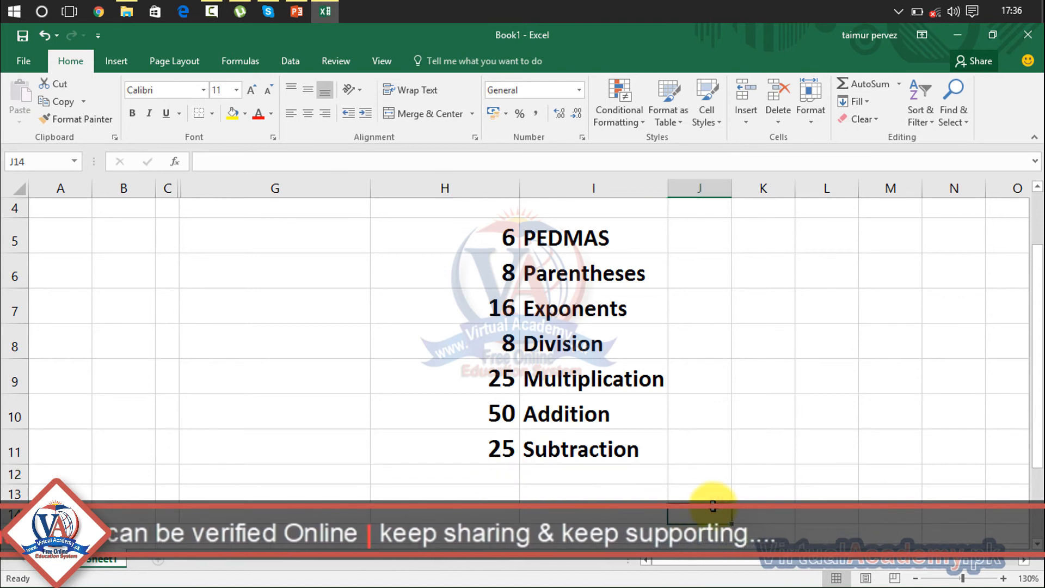
drag(1040, 362, 1037, 327)
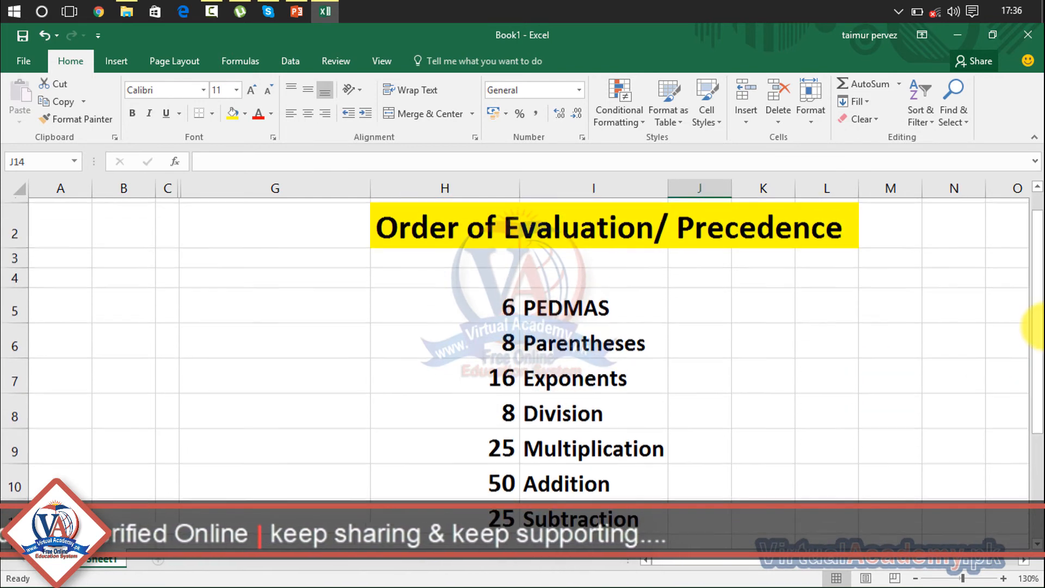